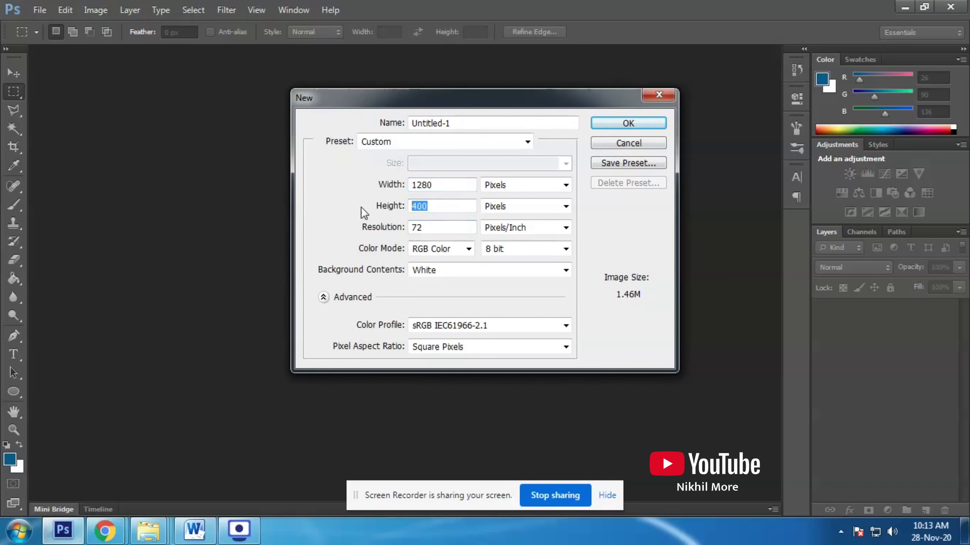
- Create the 1280-pixel-wide white RGB document and duplicate its Background layer, hiding the original
left_click(628, 123)
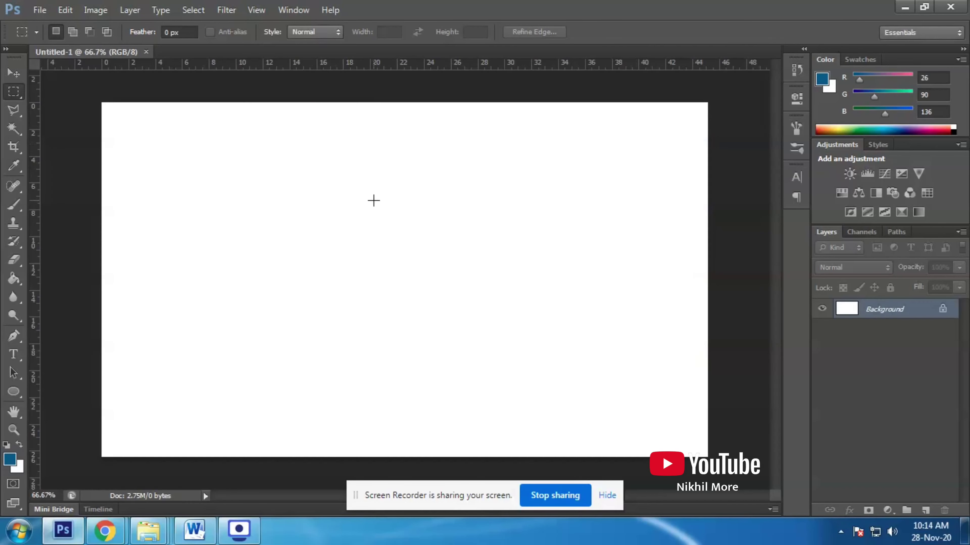
left_click_drag(904, 321, 926, 510)
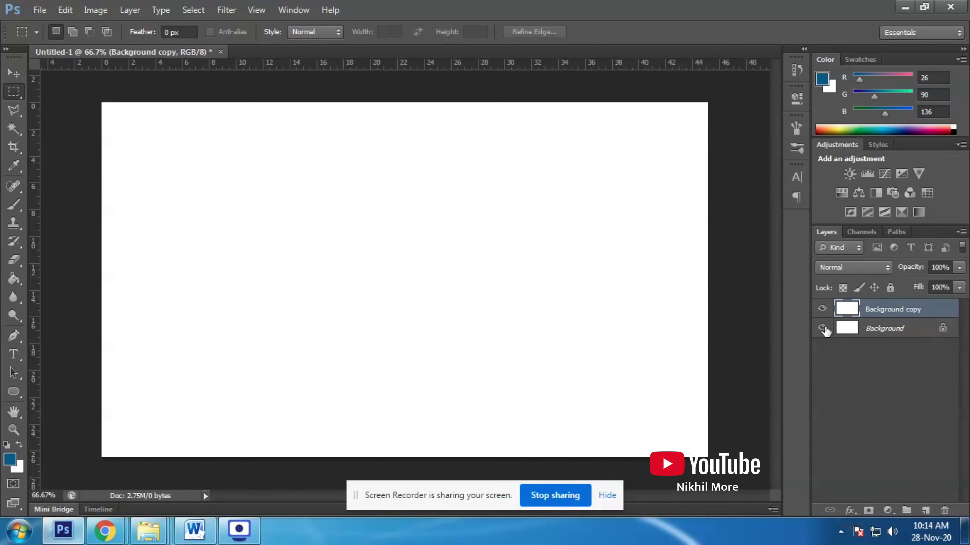
- Scale the Background copy down about its centre so an even empty border surrounds the white panel on all sides
key("v")
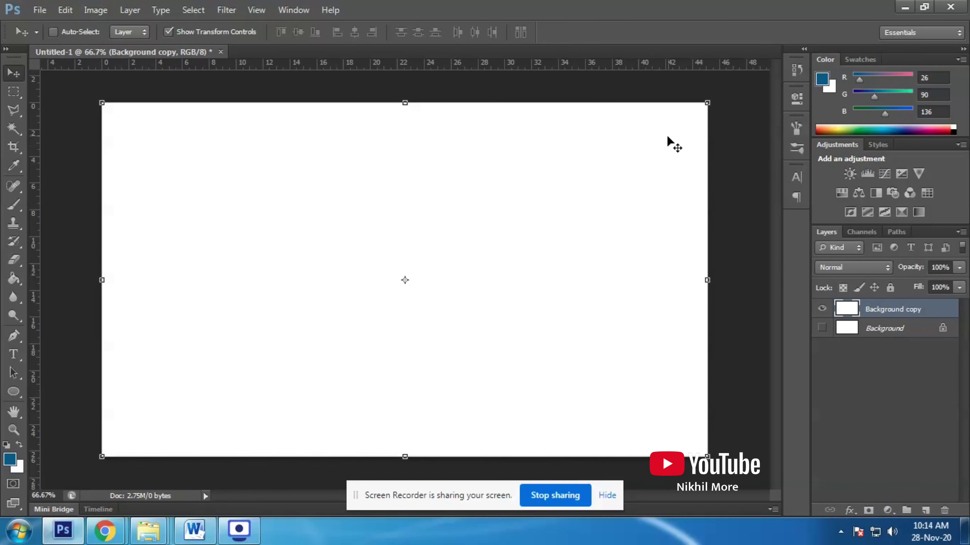
left_click_drag(707, 103, 680, 145)
left_click_drag(410, 131, 411, 141)
left_click_drag(407, 434, 410, 421)
key("Return")
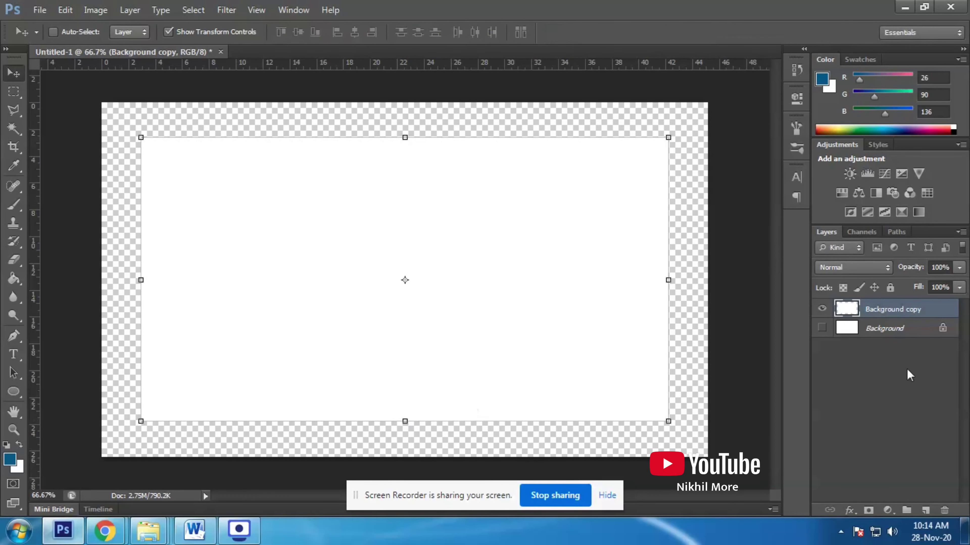
- Add a new layer between the Background copy and the Background, show the Background, and fill the new layer with the dark blue foreground colour
left_click(885, 328)
left_click(11, 278)
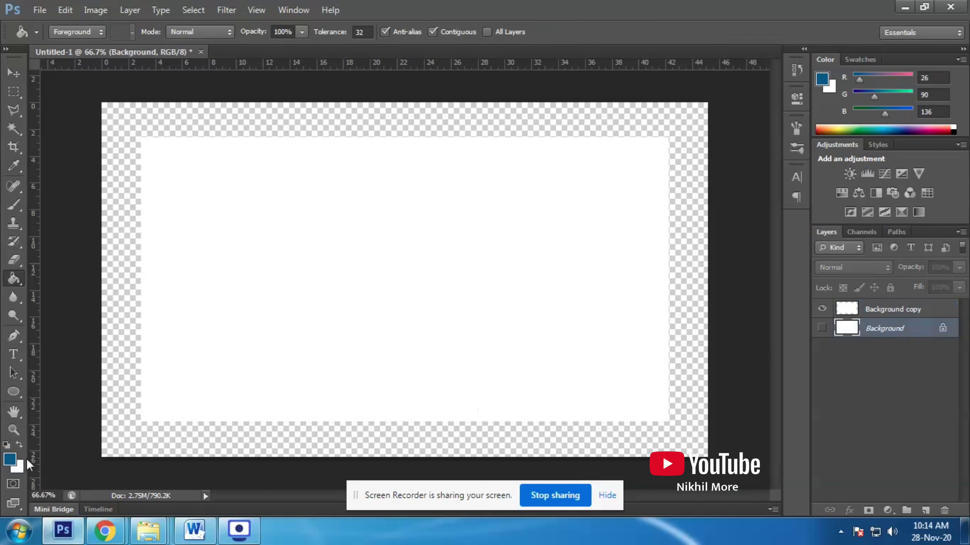
left_click(111, 212)
left_click(469, 211)
left_click(925, 510)
left_click(822, 347)
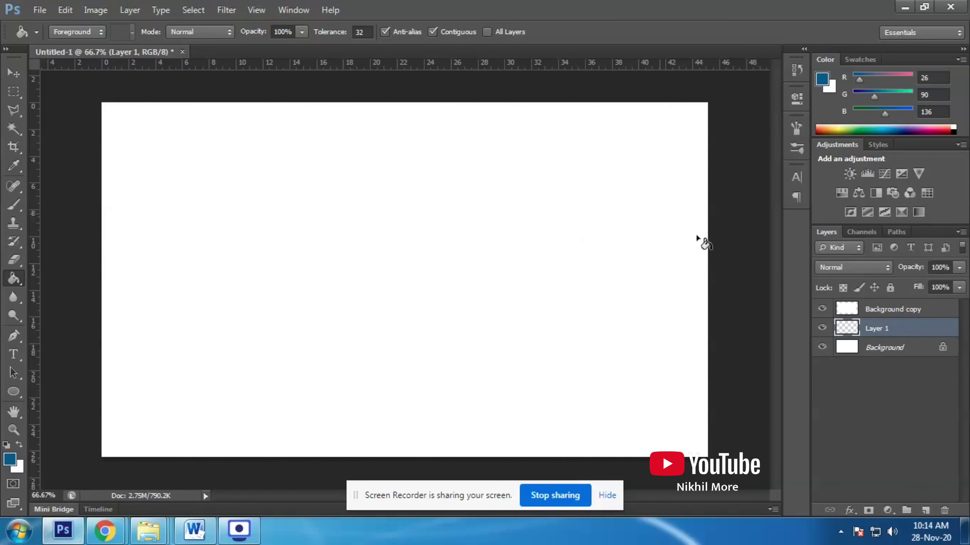
left_click(470, 128)
- Add a Drop Shadow to the Background copy with a 45° angle, 8 px distance and 79 px size
left_click(855, 310)
left_click(849, 510)
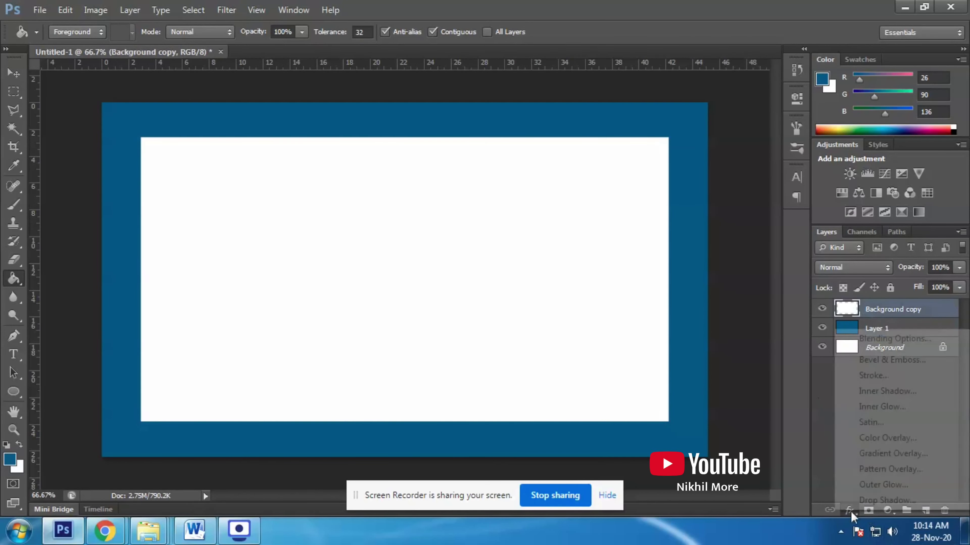
left_click(863, 513)
left_click_drag(718, 173, 677, 172)
type("45")
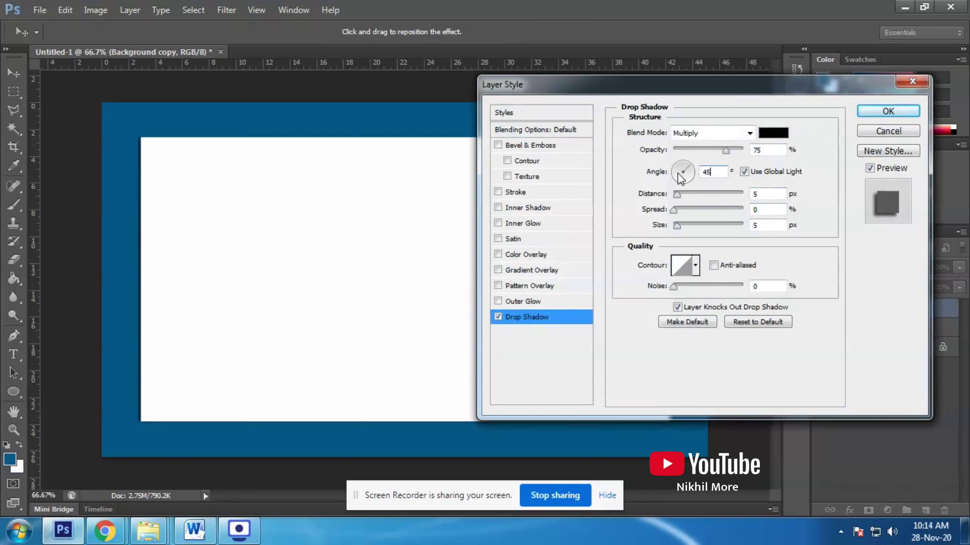
left_click_drag(681, 211, 697, 226)
left_click_drag(677, 194, 680, 194)
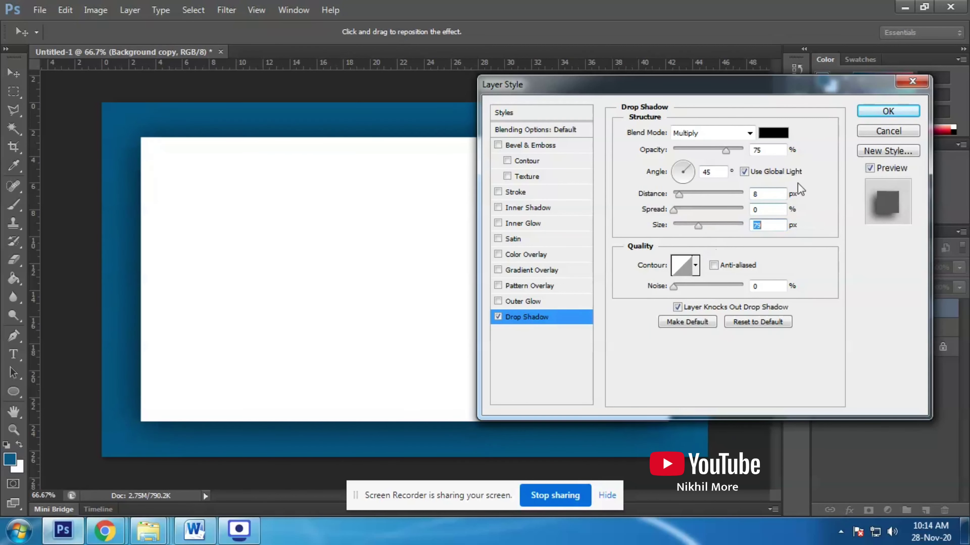
left_click(868, 110)
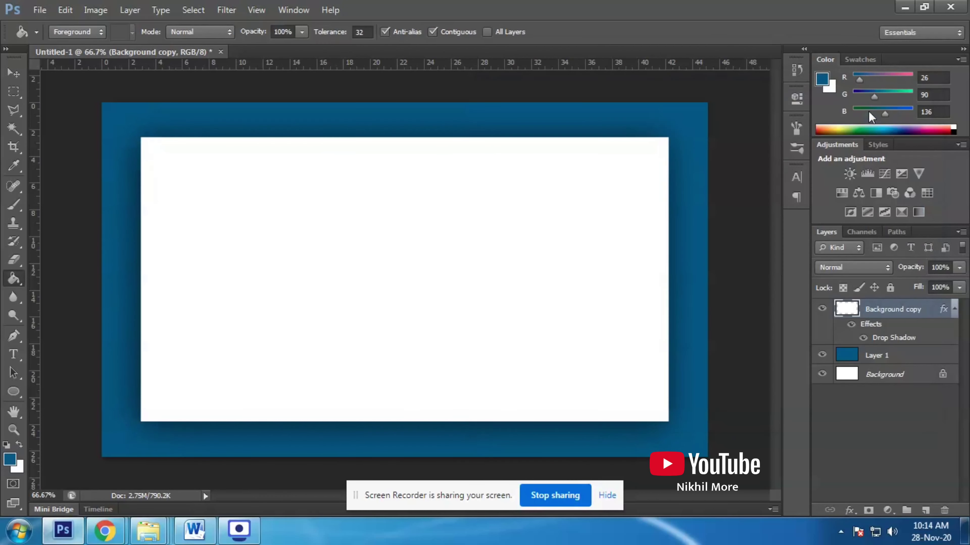
- Choose the Brush tool and set the foreground colour to light blue 5fafe8
left_click(14, 208)
left_click(14, 462)
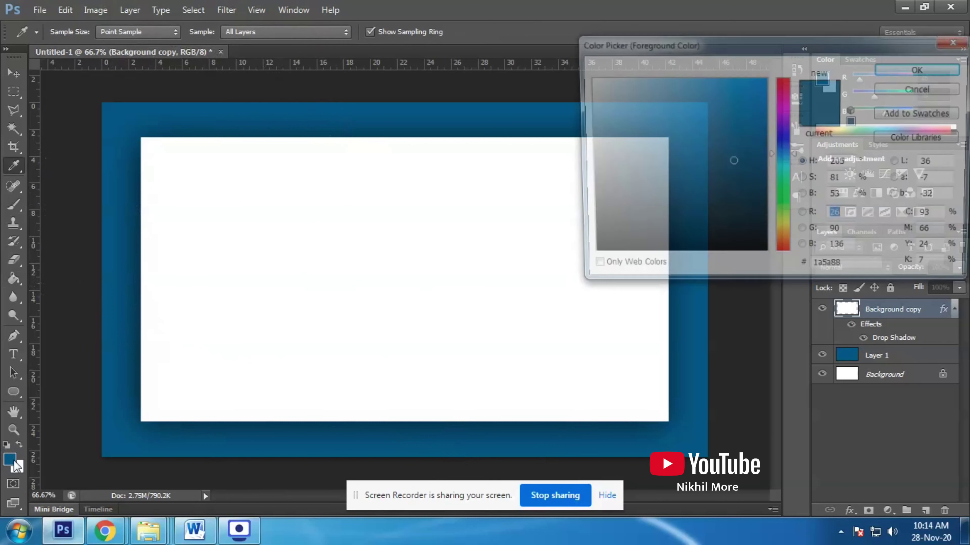
left_click_drag(689, 122, 692, 93)
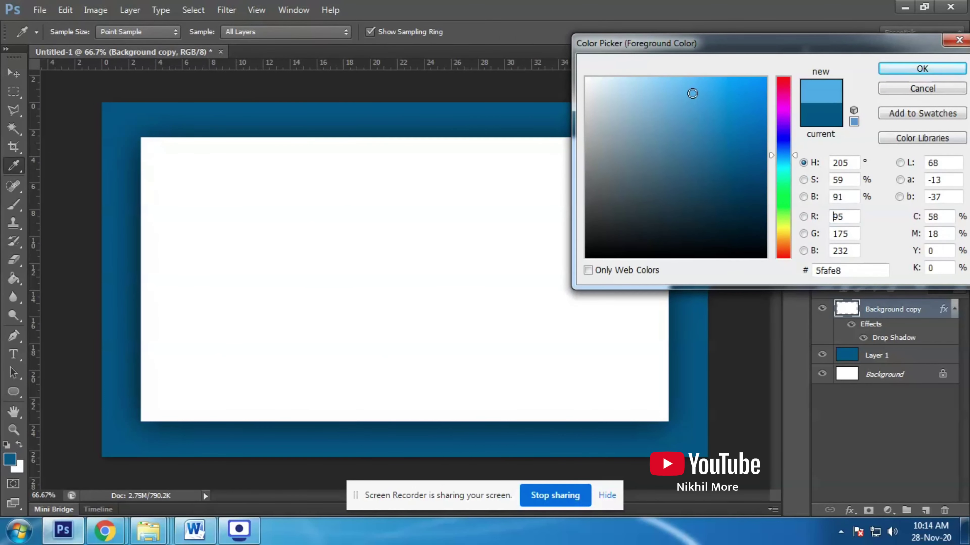
left_click(914, 69)
key("b")
left_click(196, 243)
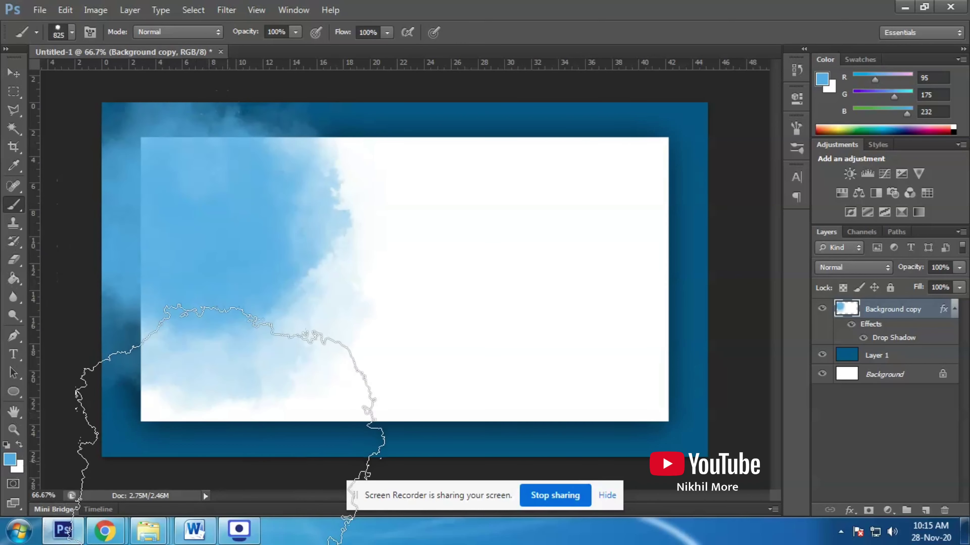
key("ctrl+z")
- Add a new layer above the Background copy and stamp one light blue cloud over the white panel's left part with the 825 px brush
left_click(924, 511)
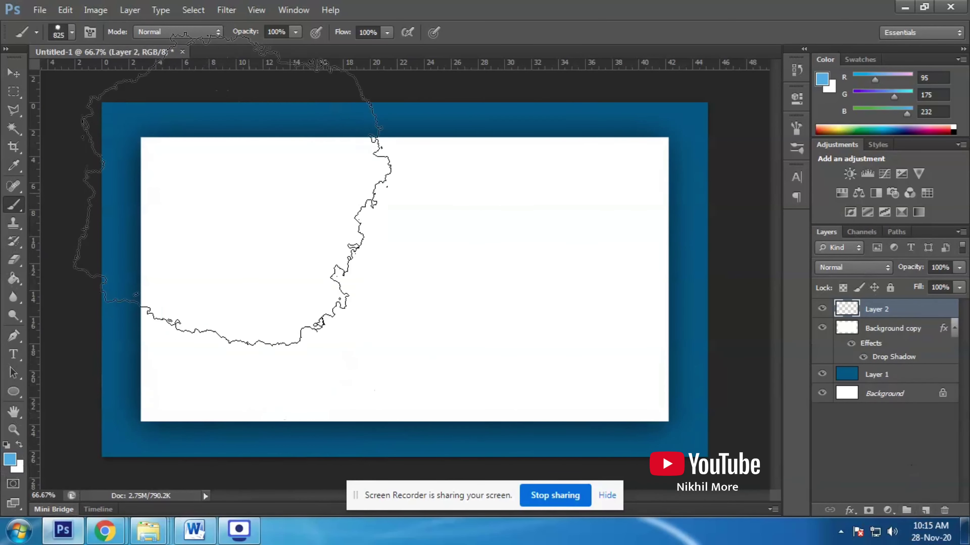
left_click(210, 259)
key("ctrl+z")
left_click(198, 261)
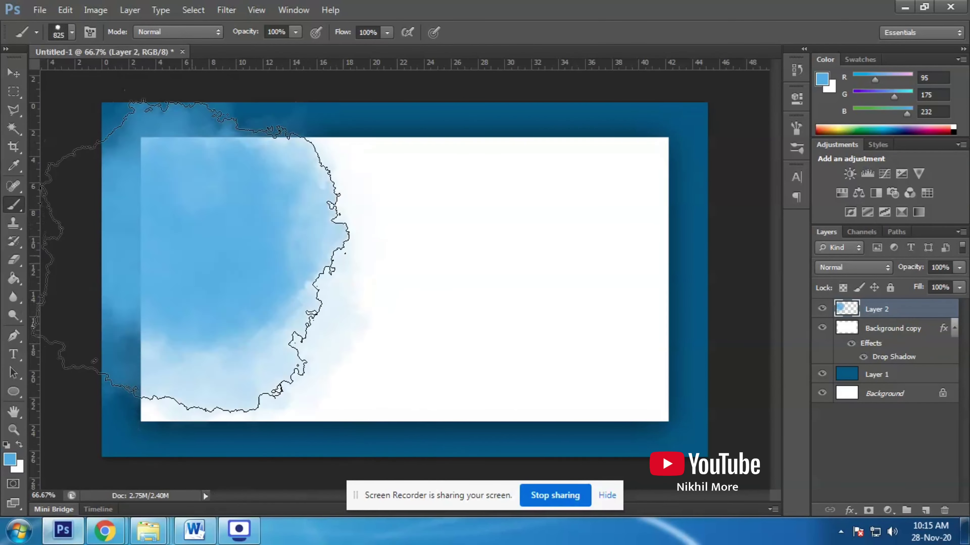
key("ctrl+z")
left_click(208, 244)
key("ctrl+z")
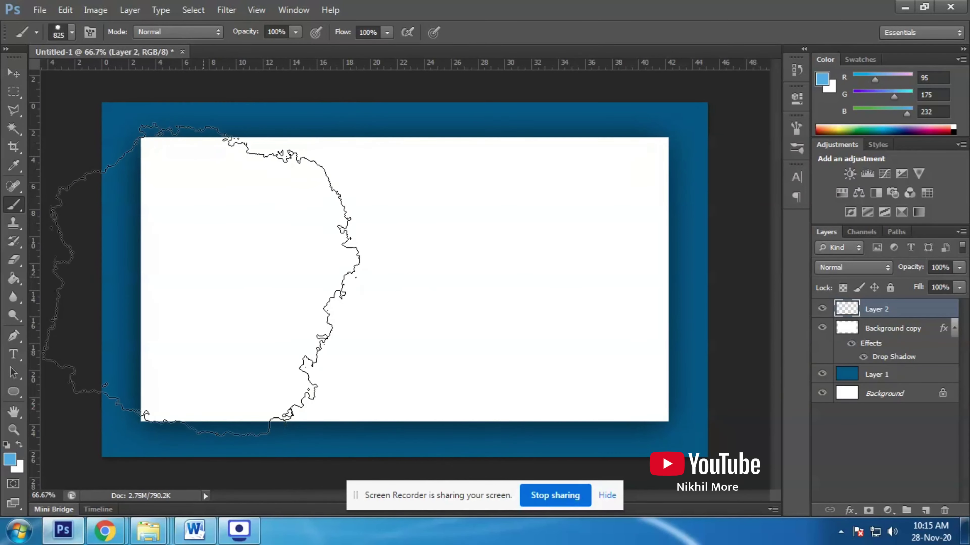
left_click(205, 260)
- Delete the light blue paint that spills over the left and top borders outside the white panel
left_click(14, 92)
left_click_drag(90, 91, 142, 541)
key("Delete")
left_click_drag(102, 89, 876, 130)
key("Delete")
key("ctrl+d")
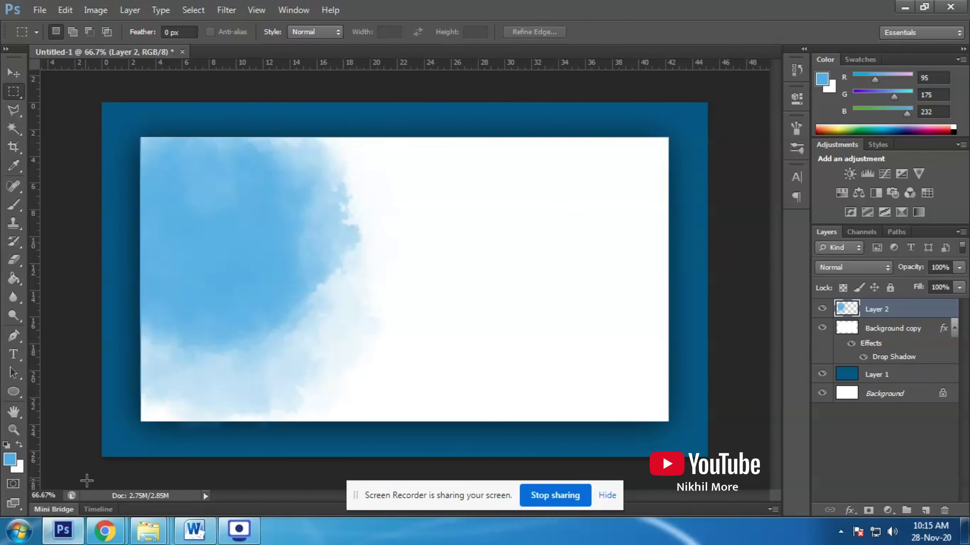
- Align a rectangular selection with the white panel's lower edge and delete the paint spilling over the bottom border
left_click_drag(94, 396, 707, 458)
left_click_drag(561, 405, 573, 424)
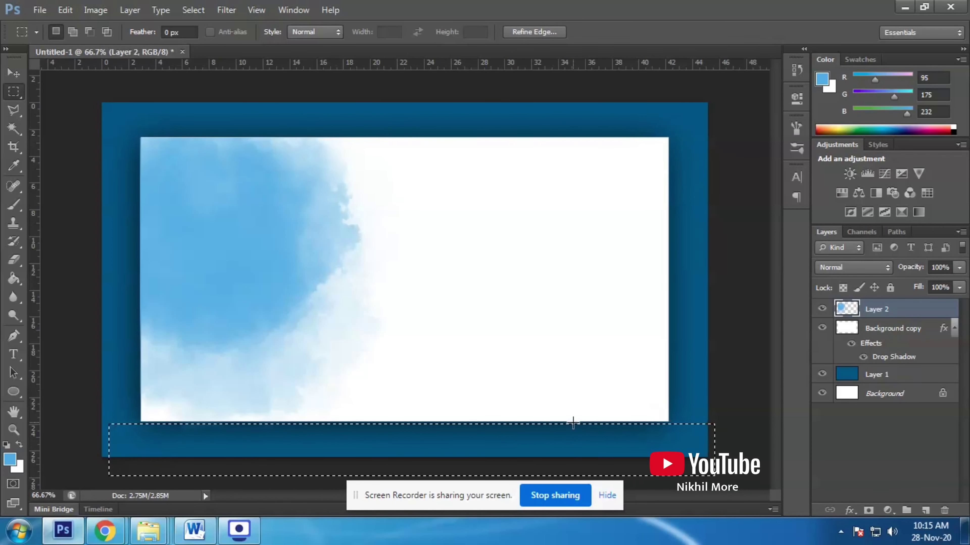
key("shift+Left")
key("shift+Left")
key("Up")
key("Up")
key("Up")
key("Up")
key("Delete")
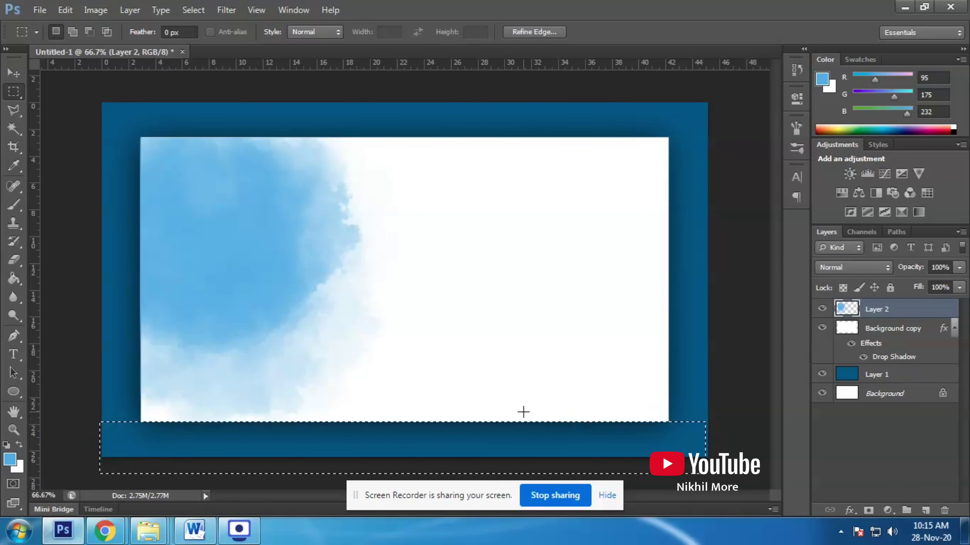
key("ctrl+d")
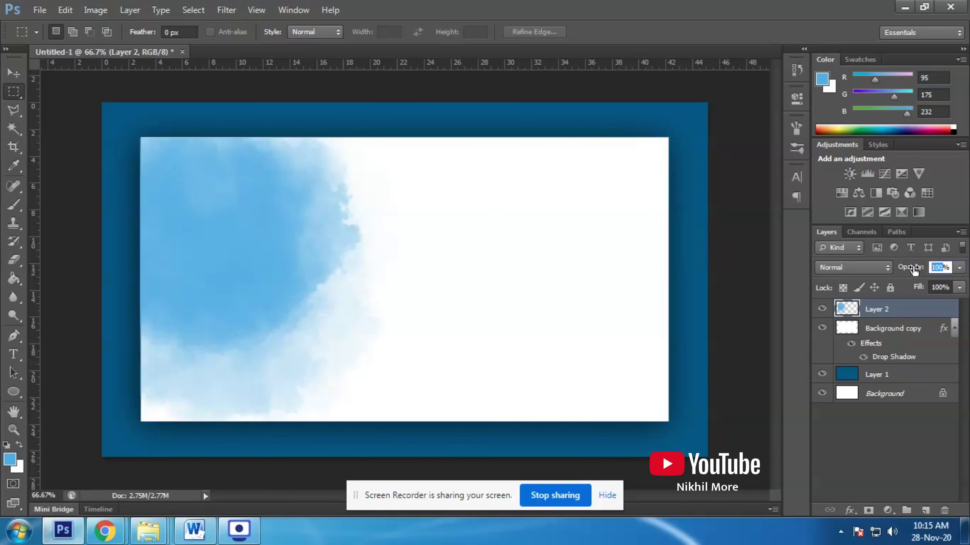
- Set the opacity of the light blue cloud layer to 70%
type("50")
key("Return")
type("70")
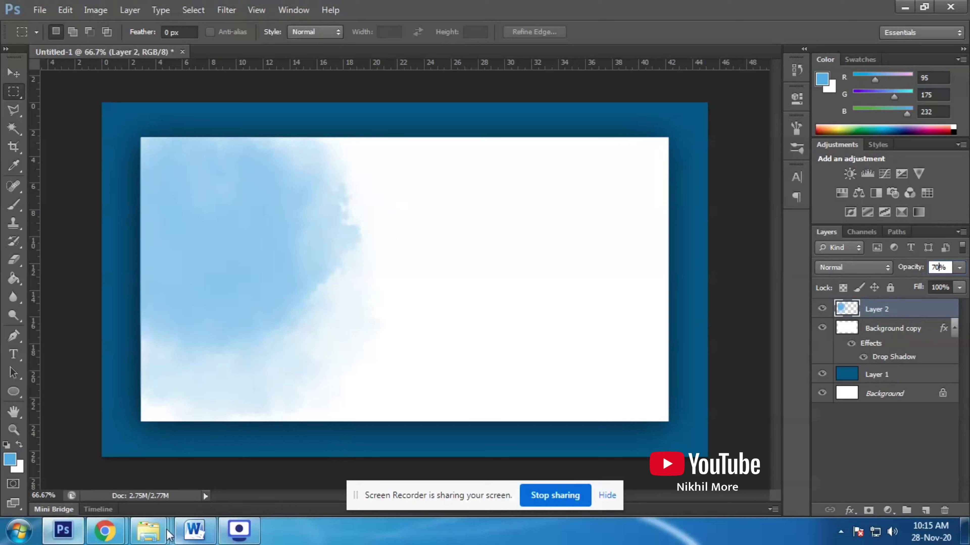
- Place the Dr. Babasaheb Ambedkar 1 portrait image from the file folder and align it with the white panel's left edge
mouse_move(160, 533)
left_click(393, 450)
left_click(237, 111)
left_click_drag(237, 111, 305, 336)
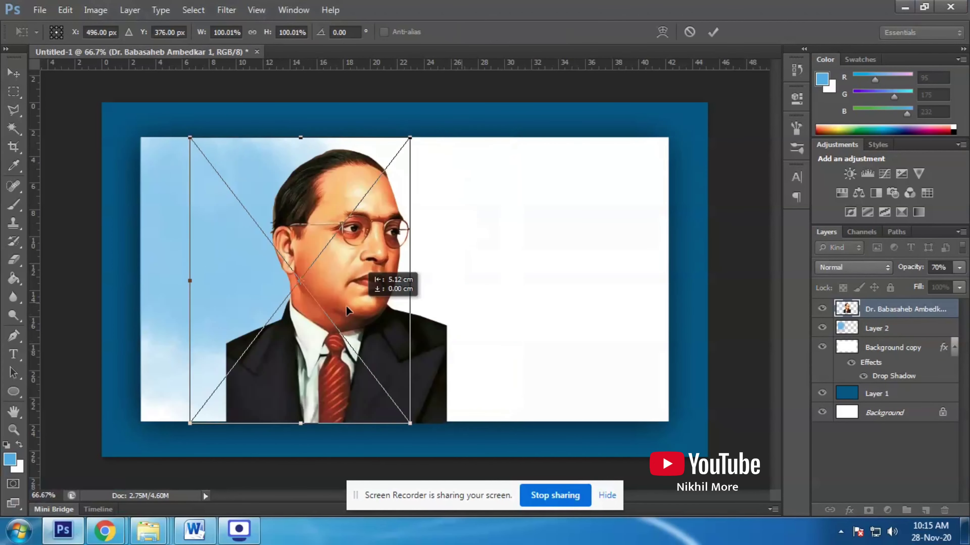
left_click_drag(348, 311, 298, 312)
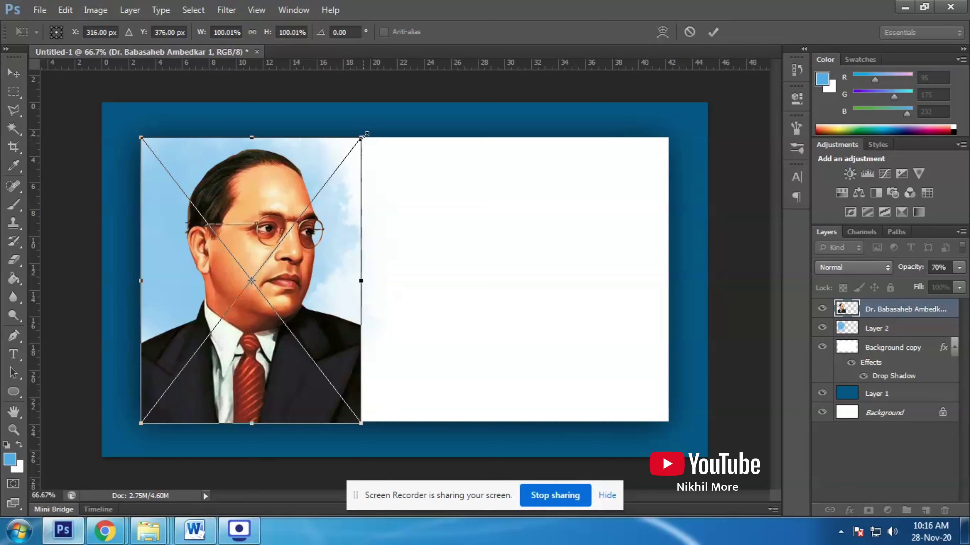
key("Return")
- Rasterize the portrait layer and fade its lower edge into the panel with the 825 px cloud Eraser
key("m")
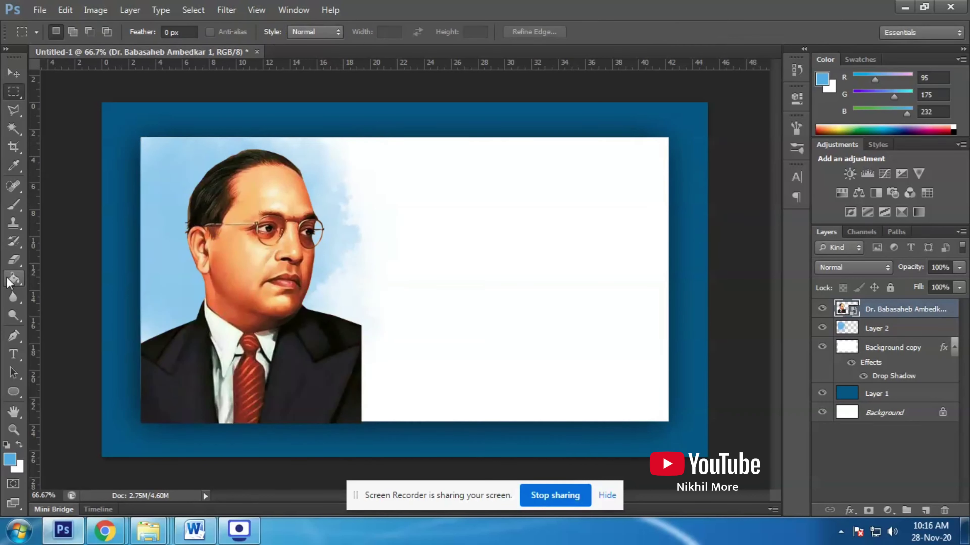
left_click(13, 259)
right_click(884, 315)
left_click(770, 168)
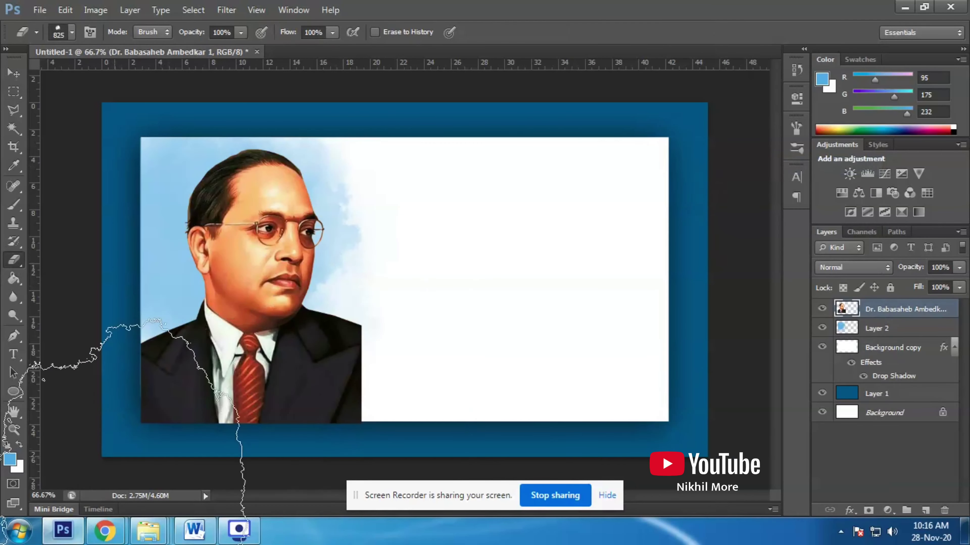
mouse_move(141, 432)
left_mouse_down()
mouse_move(180, 458)
mouse_move(328, 450)
mouse_move(507, 374)
mouse_move(508, 309)
mouse_move(508, 329)
left_mouse_up()
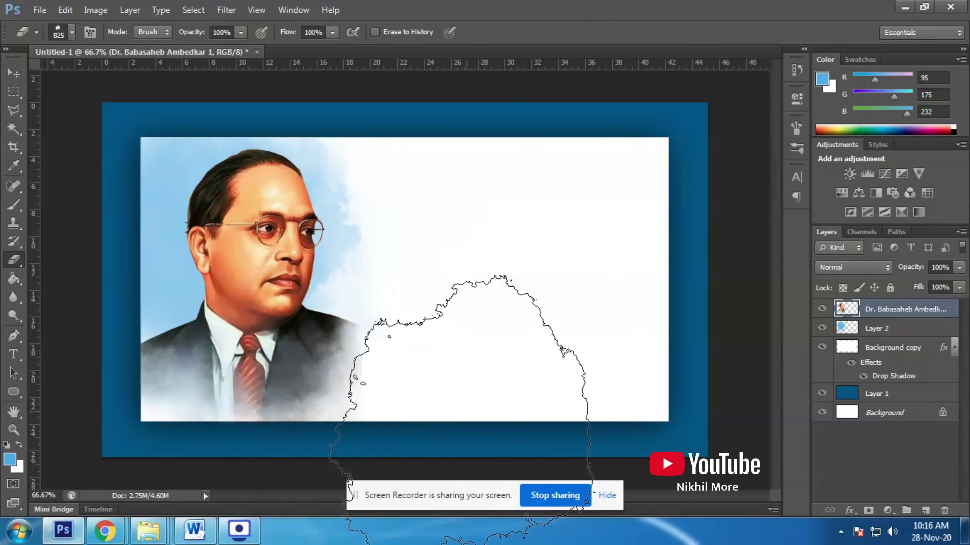
left_click_drag(470, 415, 529, 424)
mouse_move(186, 458)
left_mouse_down()
mouse_move(183, 496)
mouse_move(260, 523)
left_mouse_up()
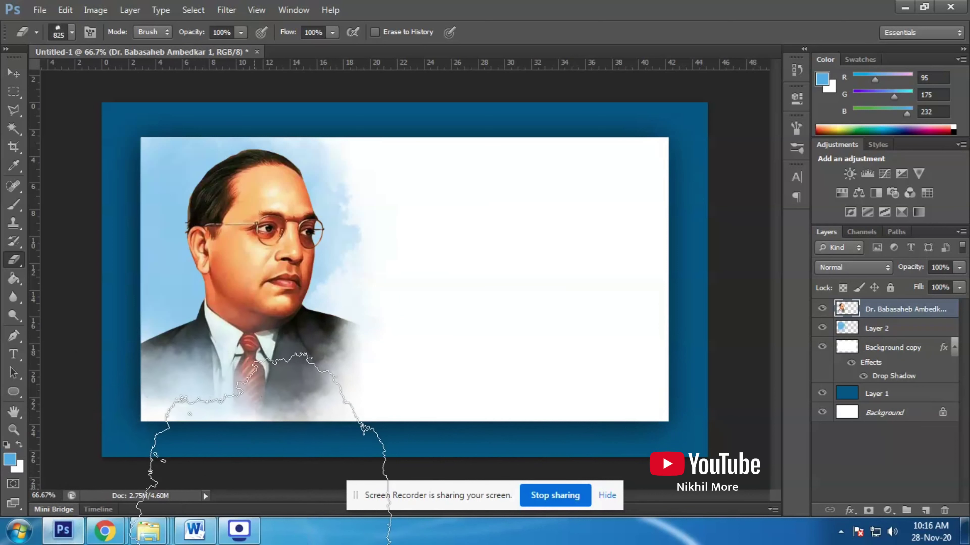
key("ctrl+alt+z")
key("ctrl+alt+z")
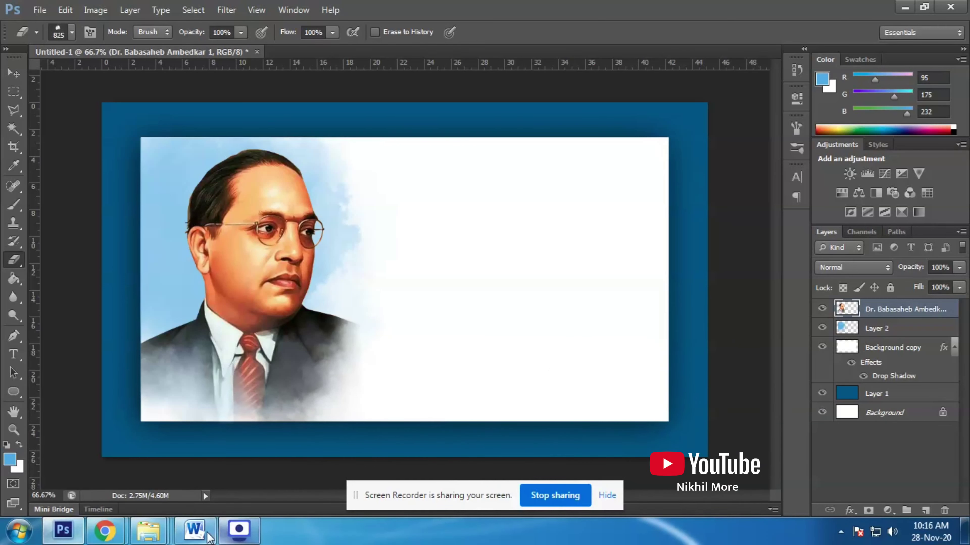
- Copy the line "घटनाकार, भारतरत्न, महामानव" from the Word document and paste it as Photoshop text on the white area beside the portrait
mouse_move(209, 538)
left_click(291, 405)
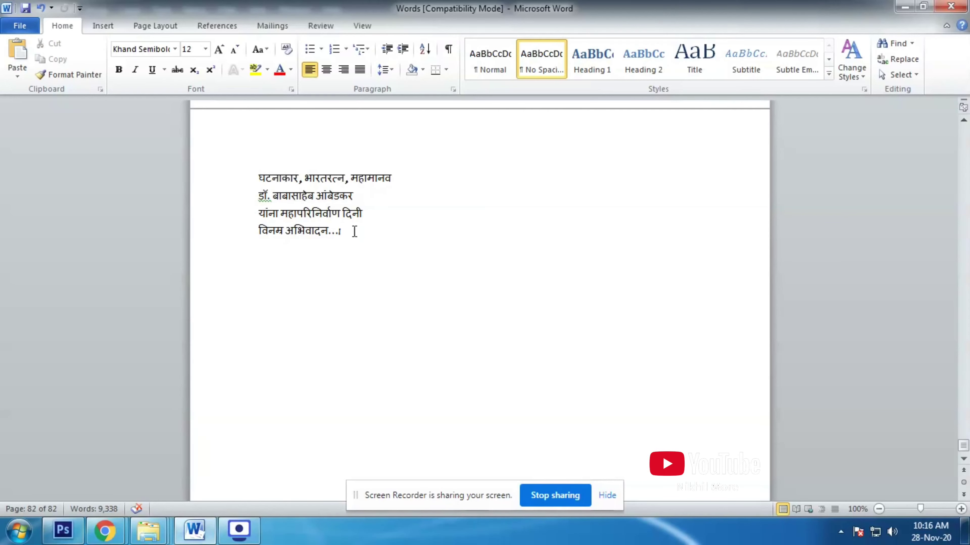
left_click_drag(391, 179, 274, 184)
left_click(83, 529)
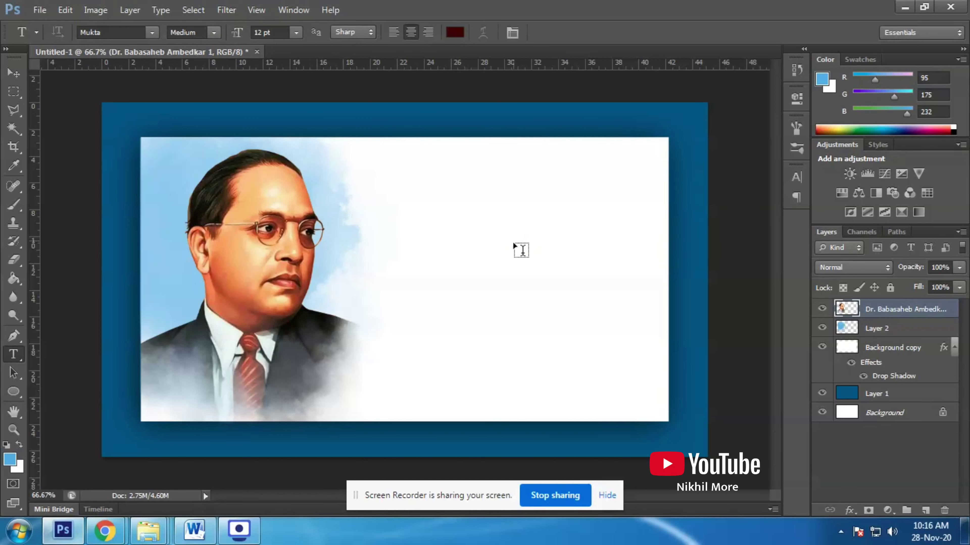
left_click(470, 215)
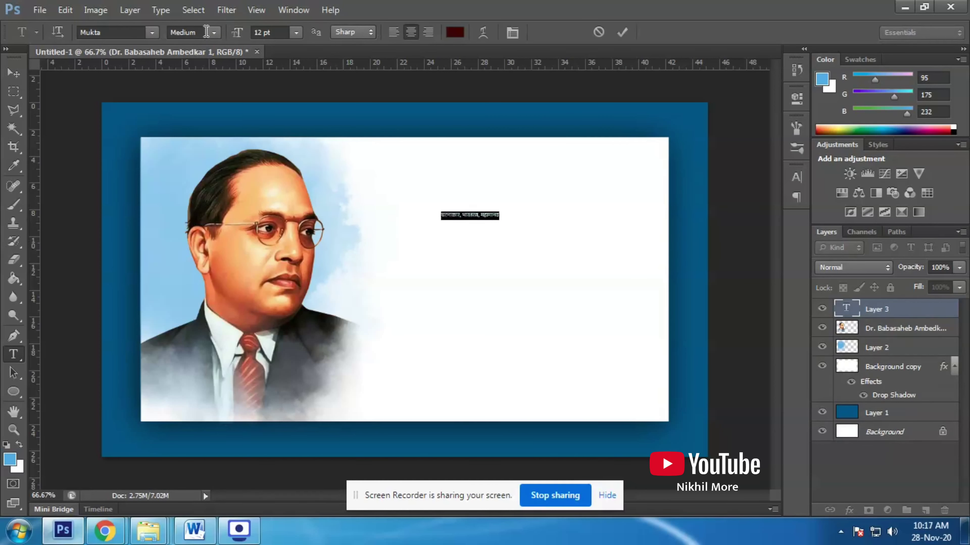
- Set the pasted text's colour to dark blue 063f67 and commit the text
left_click(454, 32)
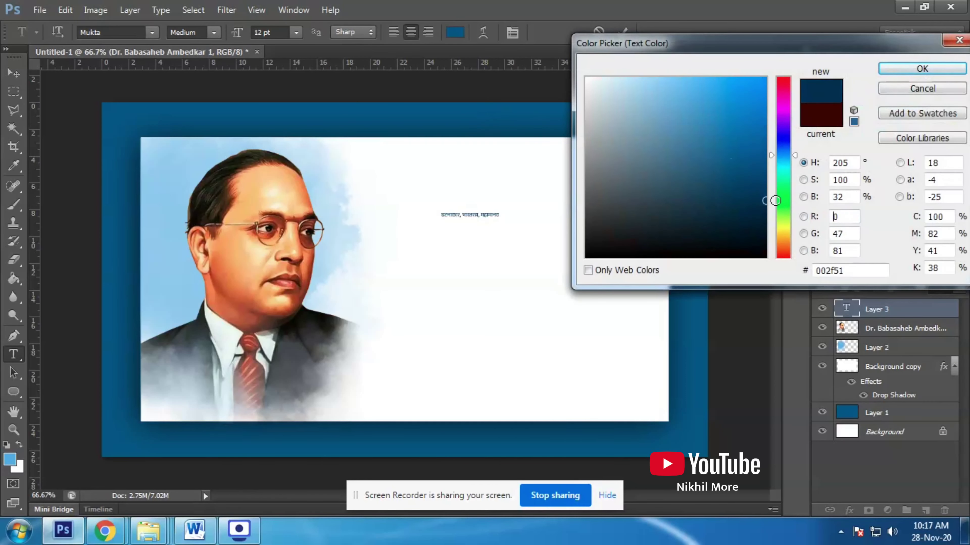
left_click(433, 118)
left_click_drag(725, 183, 756, 185)
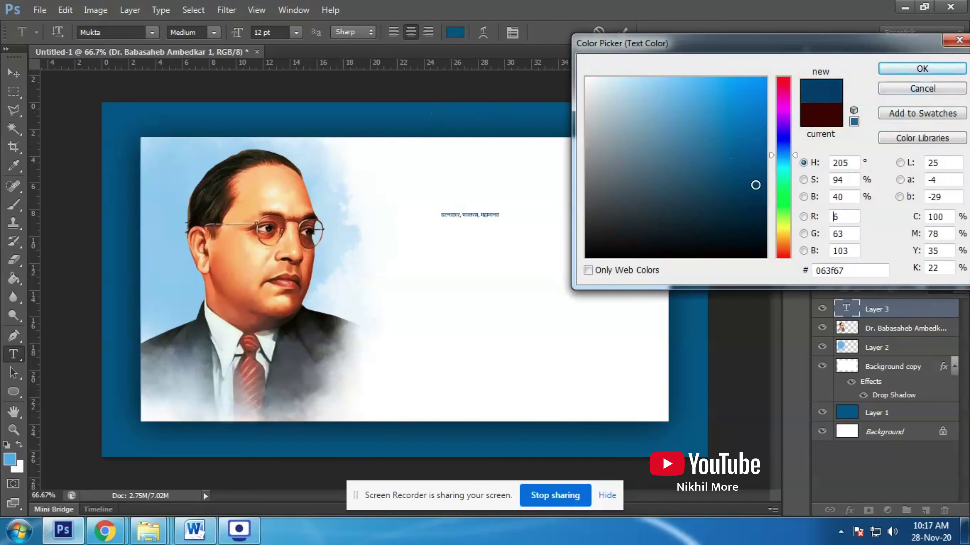
key("Return")
key("ctrl+Return")
- Enlarge the text line to about 50 pt and position it in the upper white area beside the portrait
key("v")
left_click_drag(501, 220, 588, 291)
left_click_drag(543, 224, 580, 222)
key("Return")
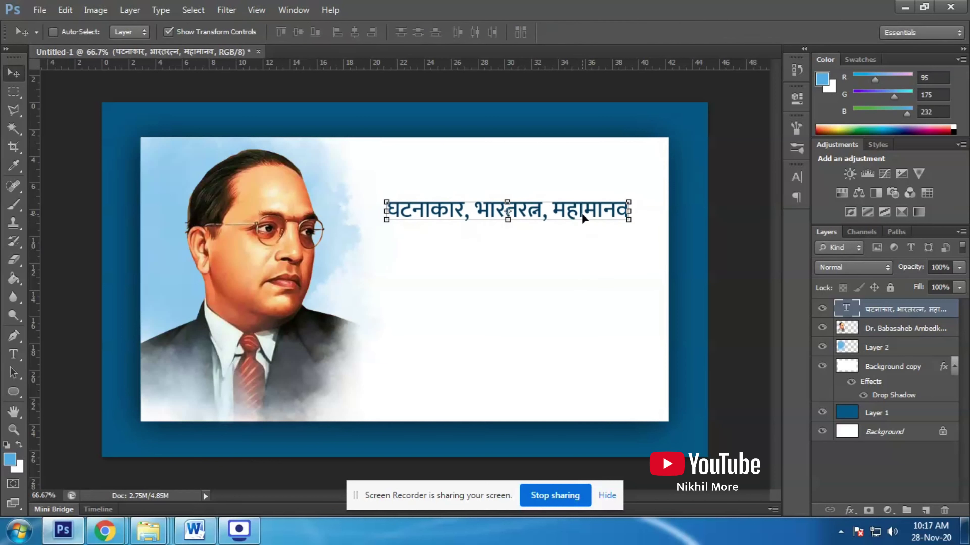
- Change the font of the line "घटनाकार, भारतरत्न, महामानव" to Khand Medium
left_click(14, 355)
left_click(450, 215)
key("ctrl+a")
left_click(152, 33)
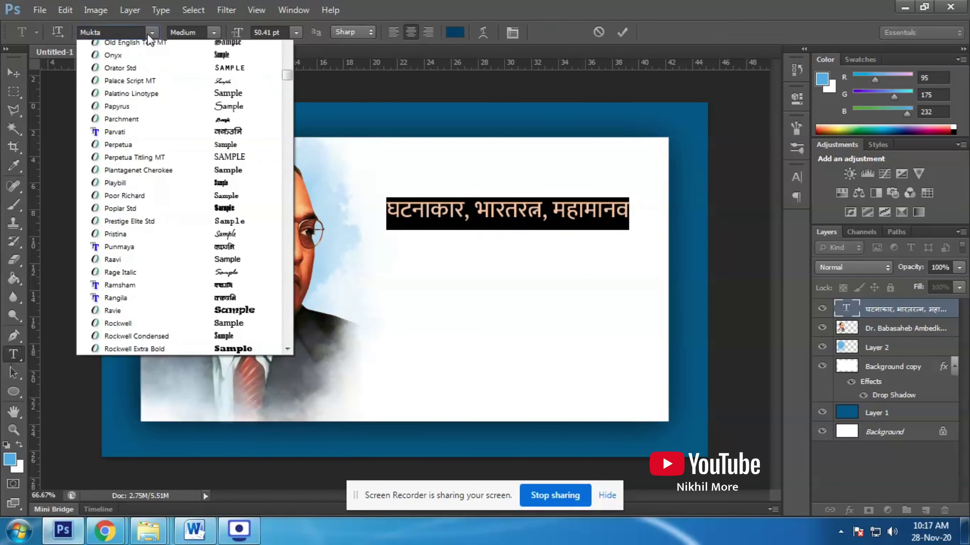
left_click(125, 32)
type("kachhipati")
left_click(152, 32)
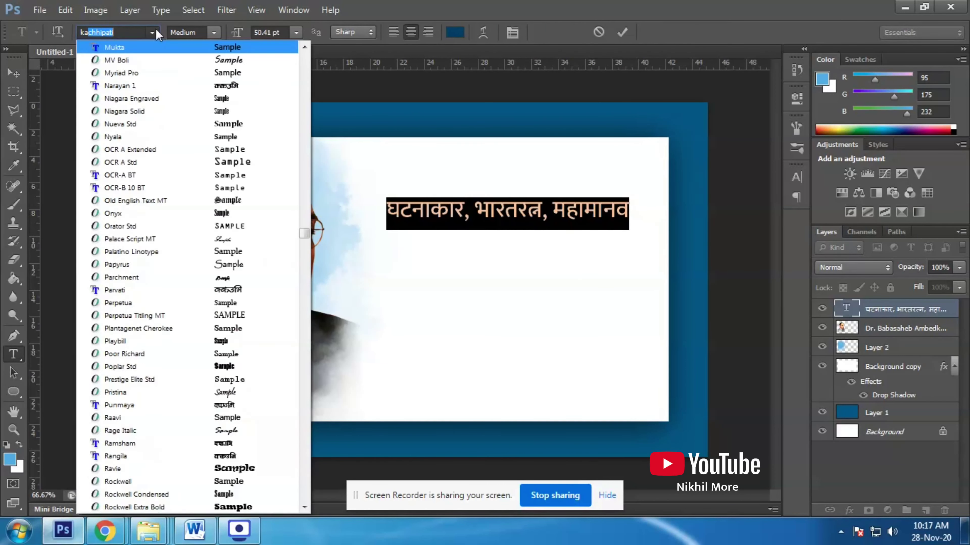
left_click(130, 88)
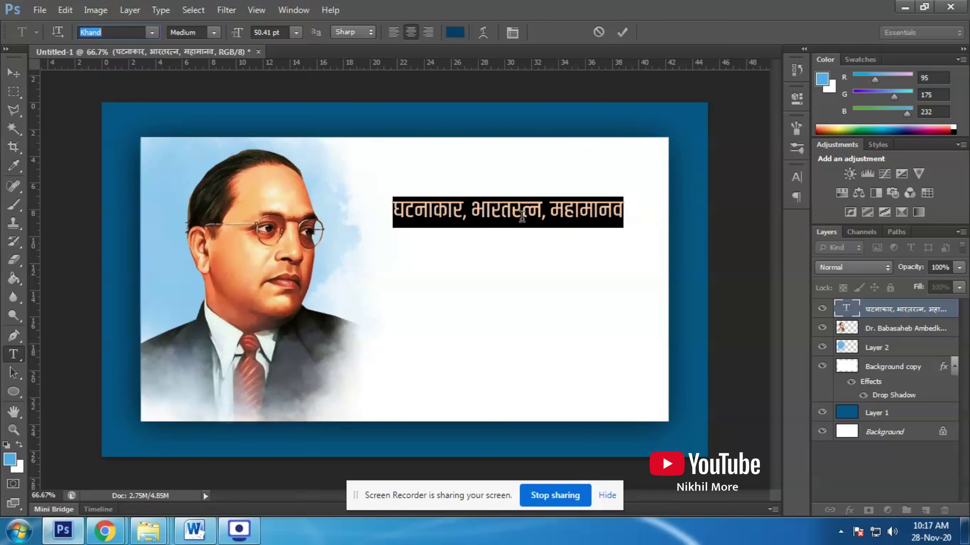
- Darken the line's colour to a deeper navy blue, then enlarge the line slightly and reposition it beside the portrait
left_click(455, 32)
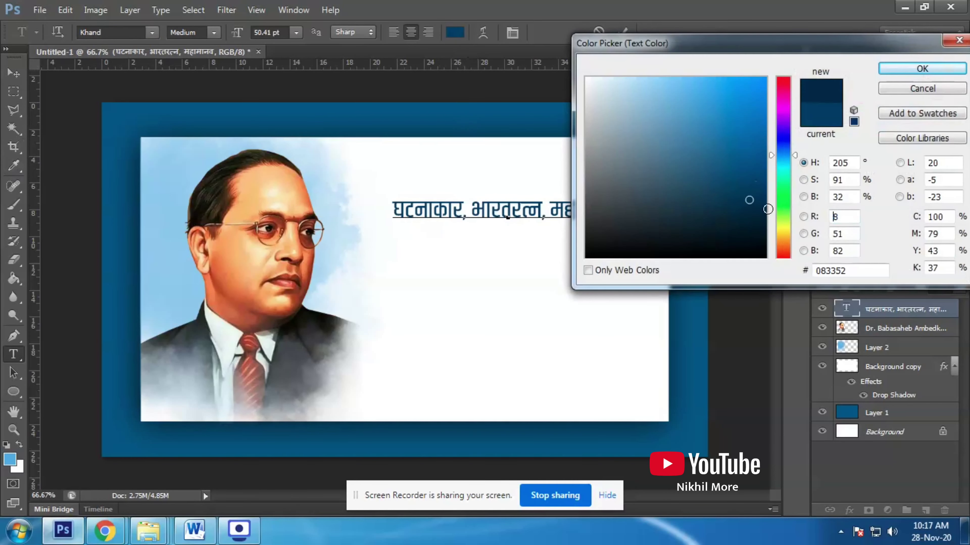
left_click(766, 207)
left_click(922, 69)
key("v")
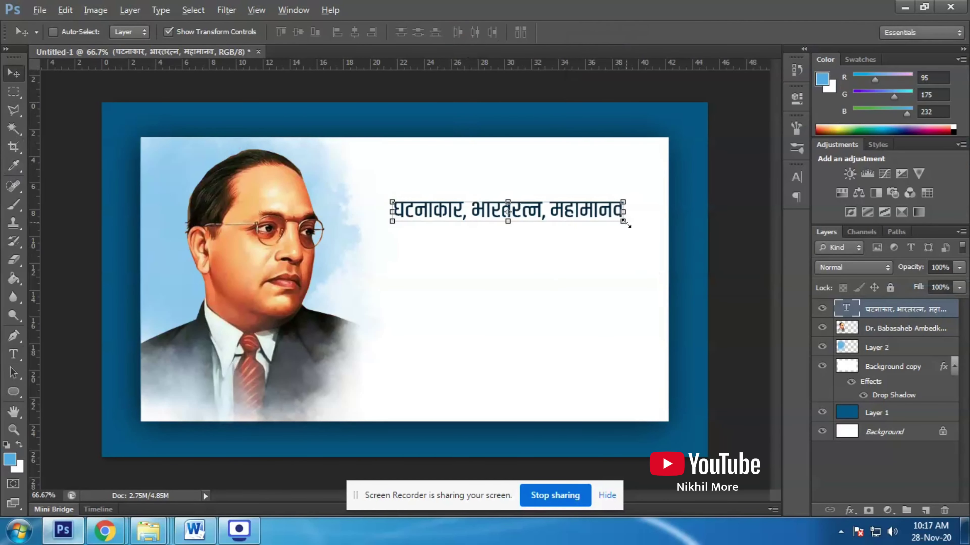
left_click_drag(626, 223, 607, 208)
key("Return")
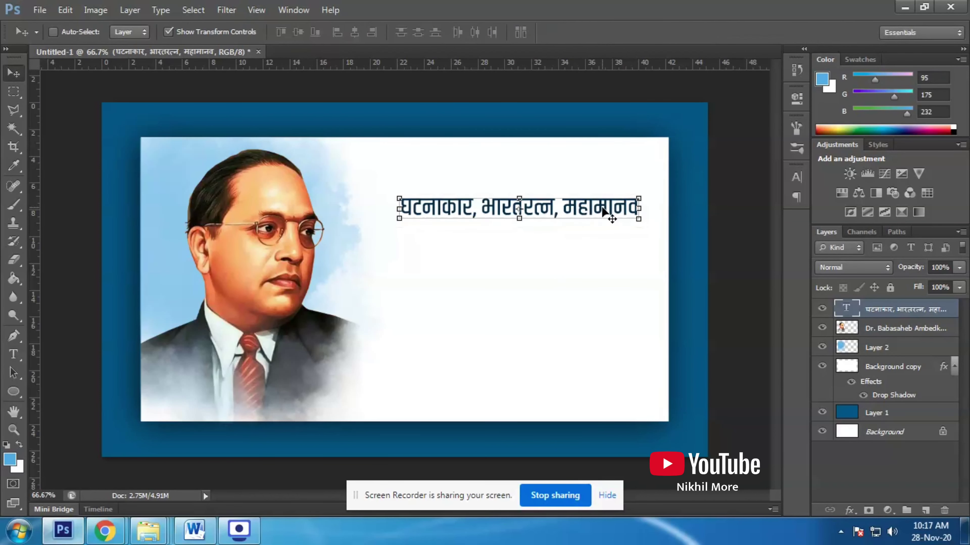
- Copy the line "डॉ. बाबासाहेब आंबेडकर" from the Word document and paste it as Photoshop text below the first line
left_click(195, 530)
left_click_drag(260, 197, 366, 199)
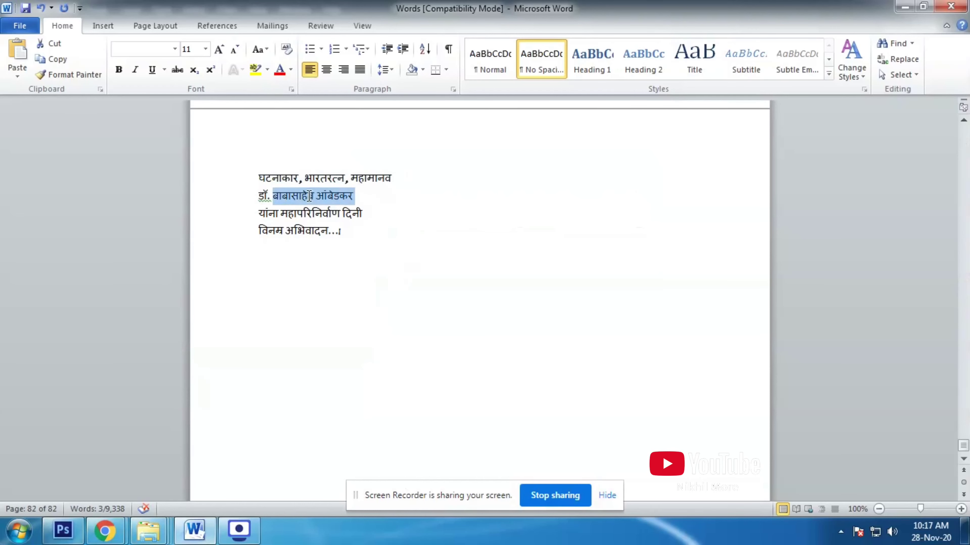
left_click(63, 531)
left_click(13, 354)
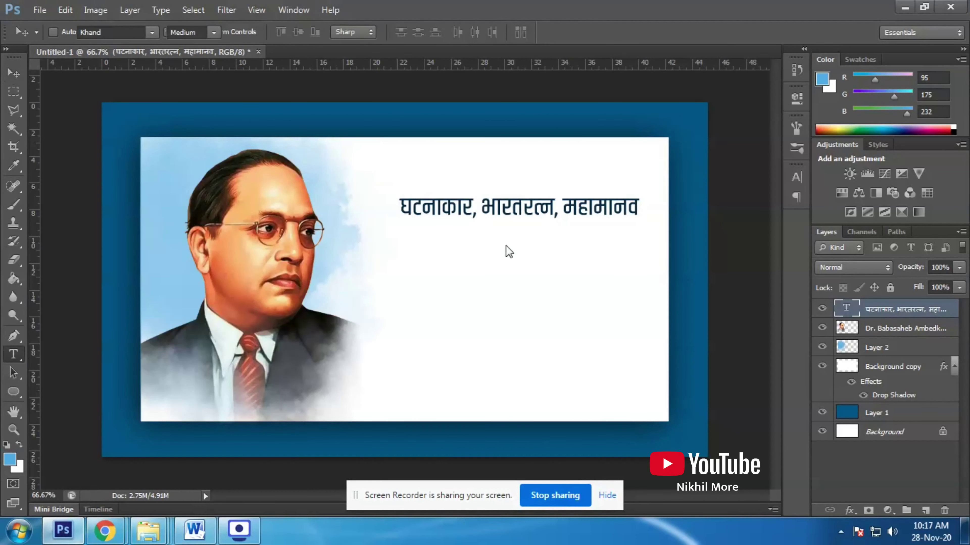
left_click(496, 238)
- Set the pasted name line to Bold, scale it to about 561% to match the first line's width, and place it directly beneath
left_click(214, 32)
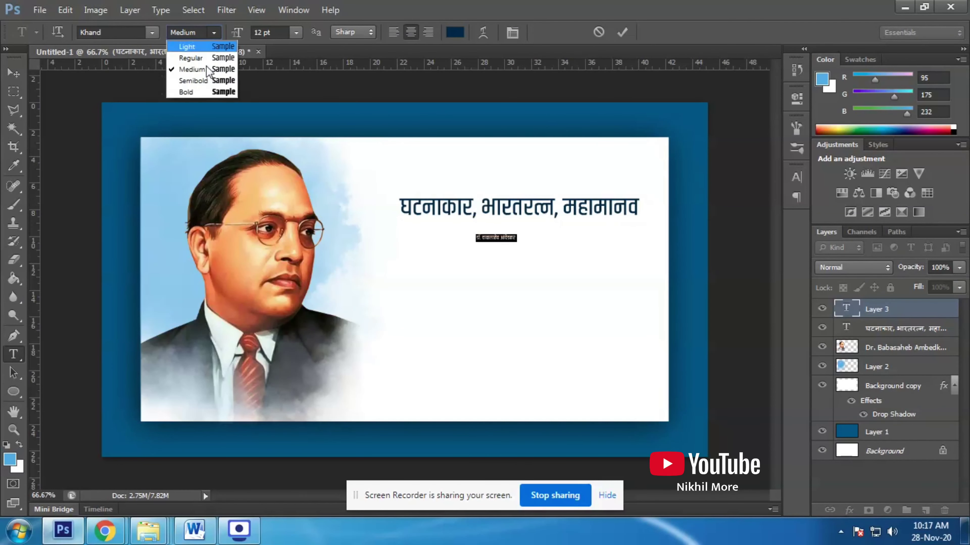
left_click(199, 92)
left_click(13, 73)
left_click_drag(519, 243, 613, 286)
left_click_drag(587, 244, 612, 248)
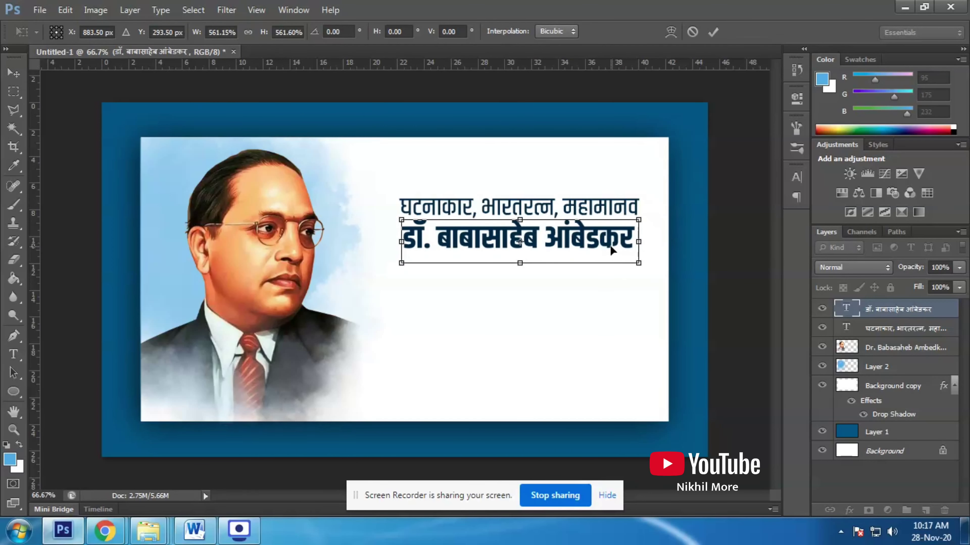
key("Return")
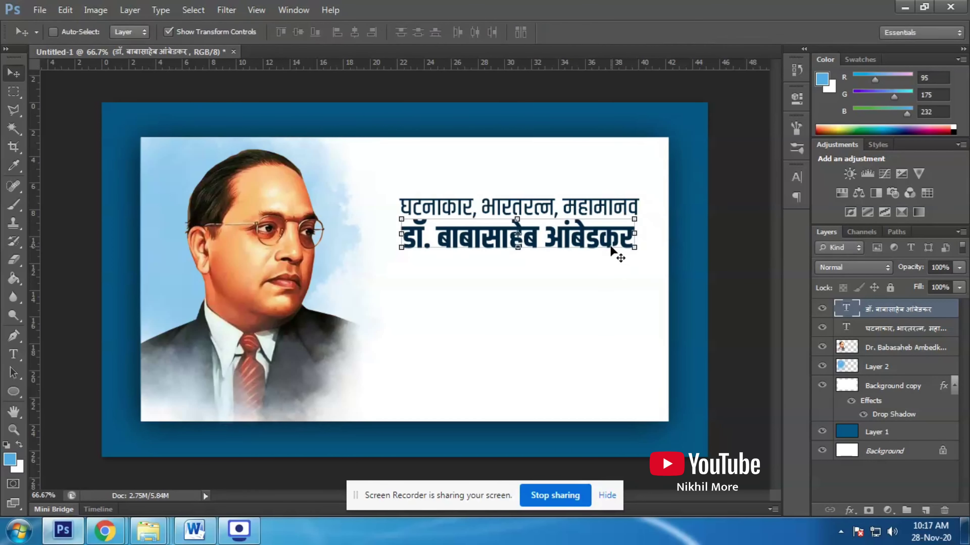
- Select both text layers and shift the two lines together slightly towards the portrait
left_click(14, 92)
left_click(881, 329)
key("v")
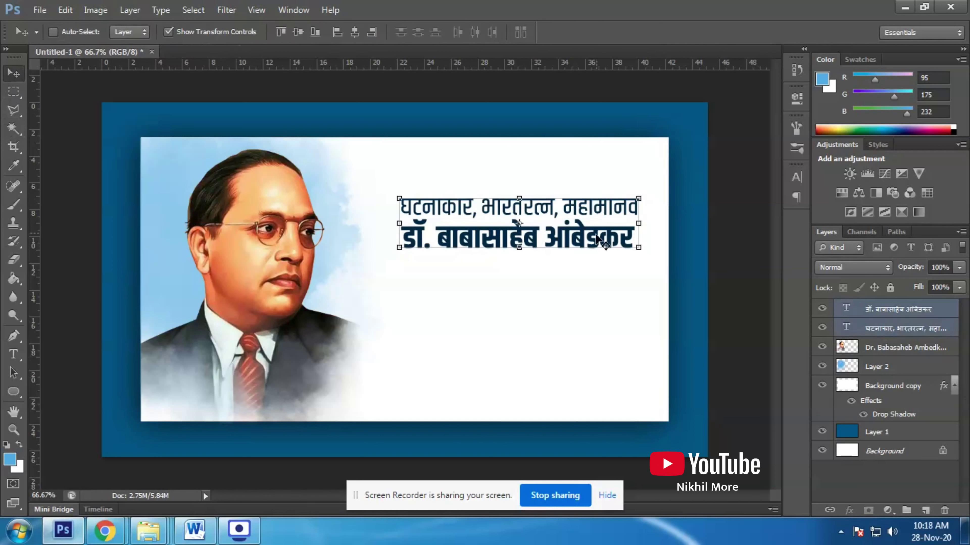
left_click(895, 316, "shift")
left_click_drag(607, 239, 592, 240)
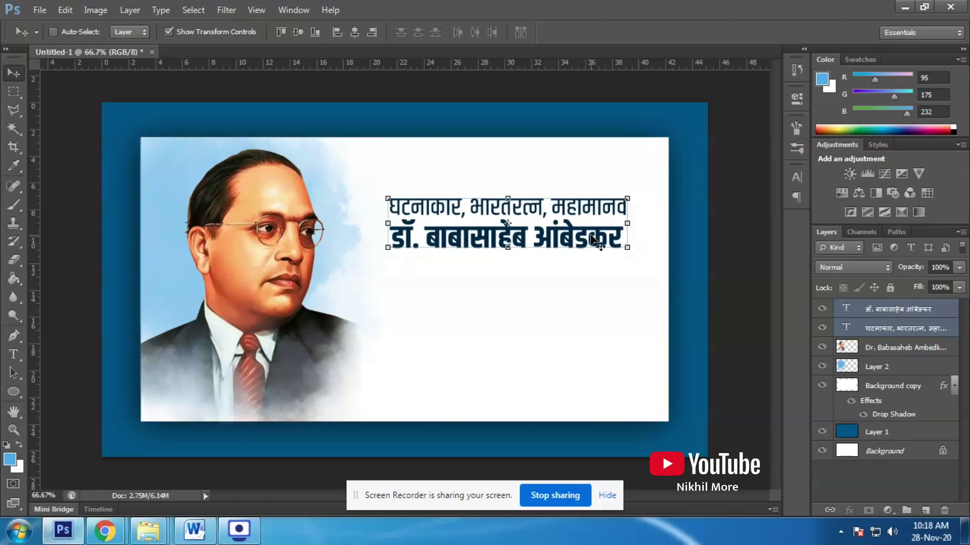
- Copy the word "यांना" from the Word document and paste it as Photoshop text centred below the name line
left_click(194, 530)
left_click_drag(259, 213, 279, 213)
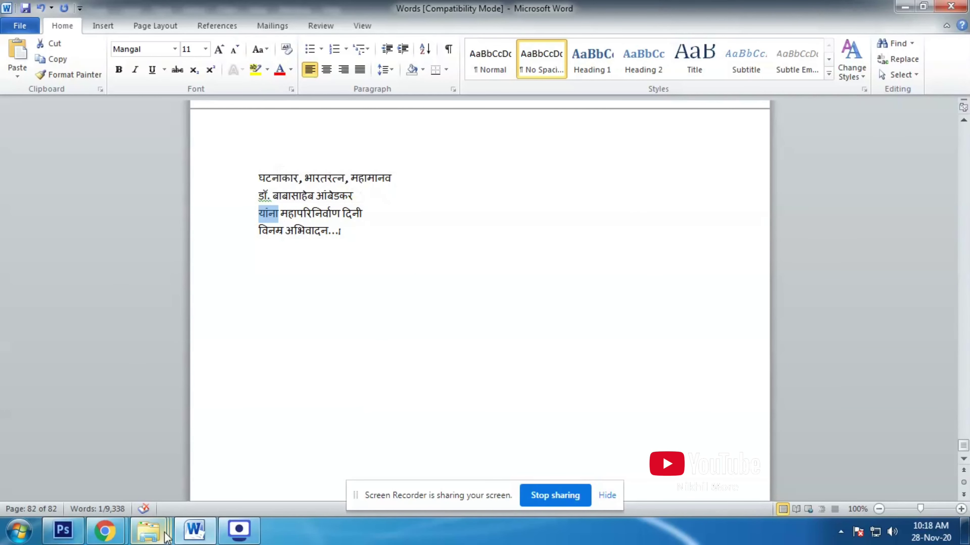
left_click(64, 533)
left_click(13, 357)
left_click(505, 271)
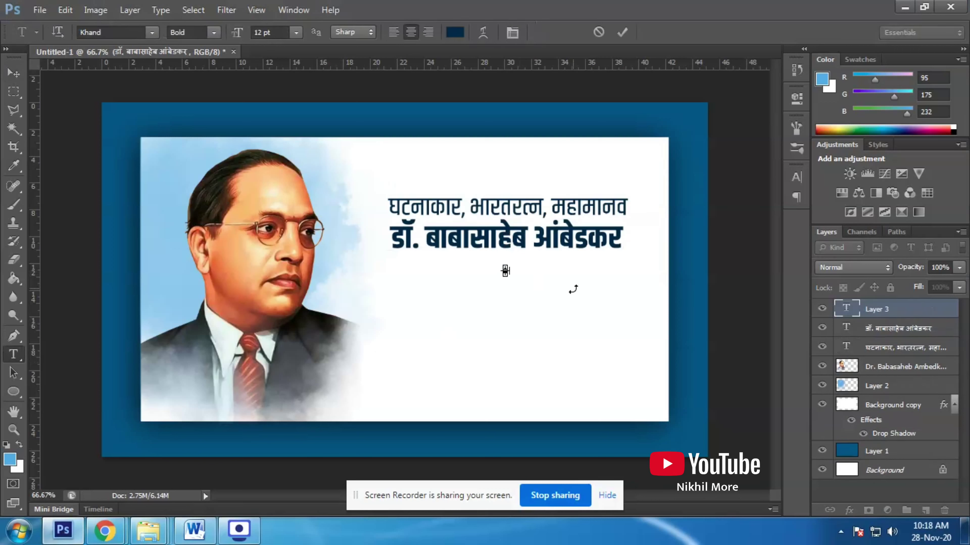
- Set "यांना" to Medium weight, scale it to about 344%, and centre it closely under the name line
left_click(213, 32)
left_click(194, 69)
left_click(14, 72)
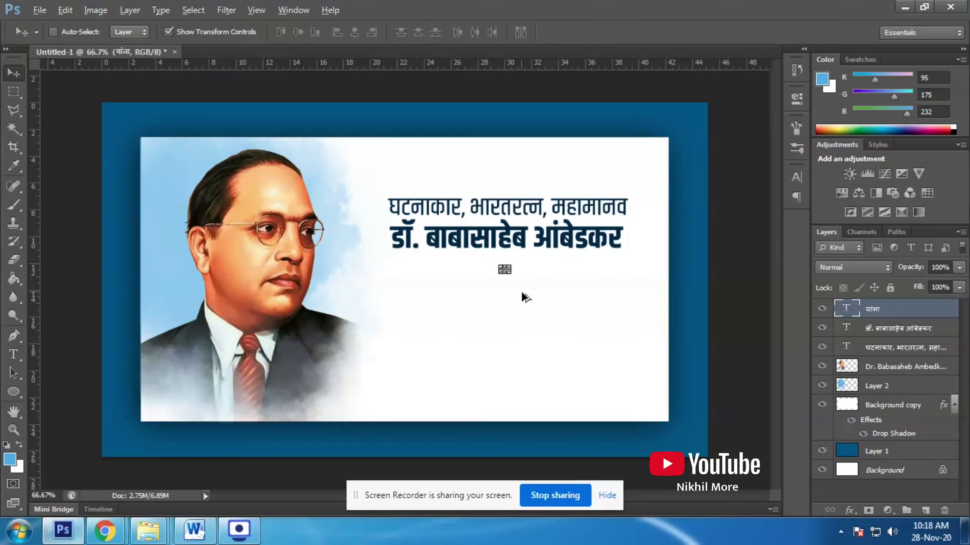
left_click_drag(510, 275, 520, 283)
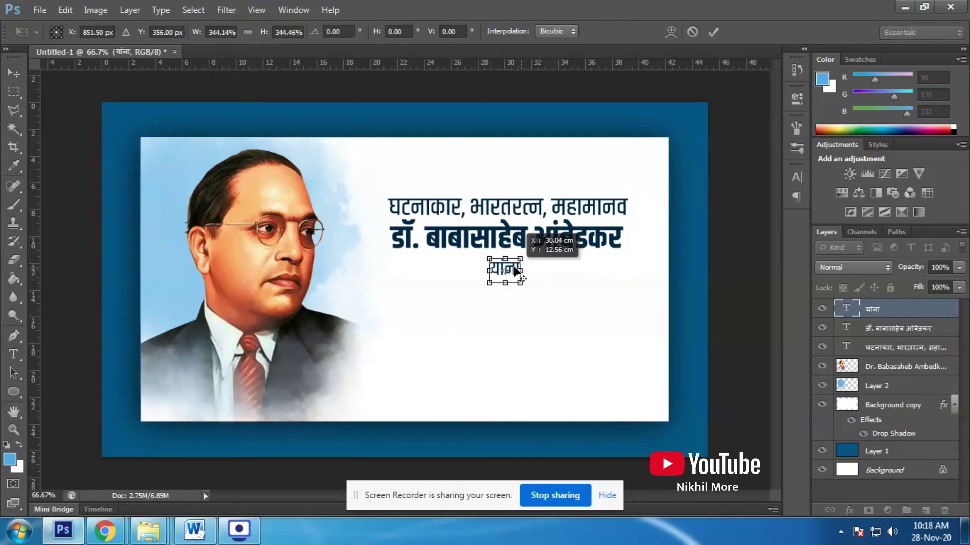
key("Return")
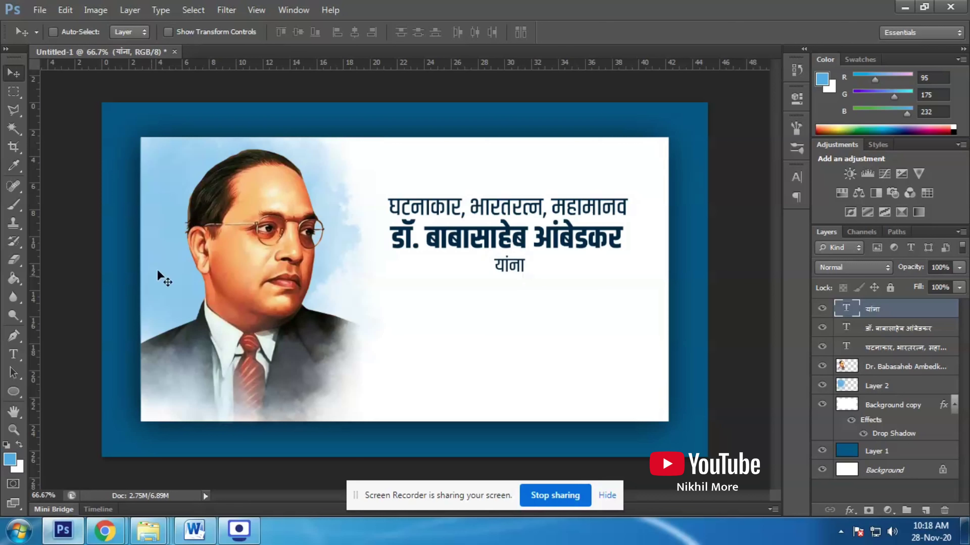
- Place the Mahaparinirvan Din 2020 calligraphy image from its folder, scale it to about 27%, and position it under "यांना"
mouse_move(148, 531)
left_click(310, 482)
left_click_drag(313, 115, 615, 326)
left_click_drag(708, 338, 634, 330)
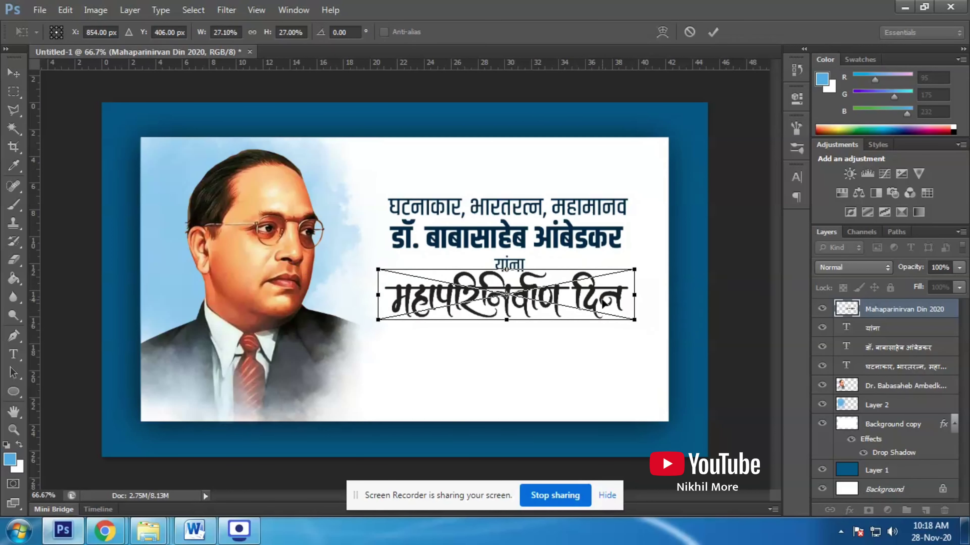
left_click_drag(603, 301, 601, 302)
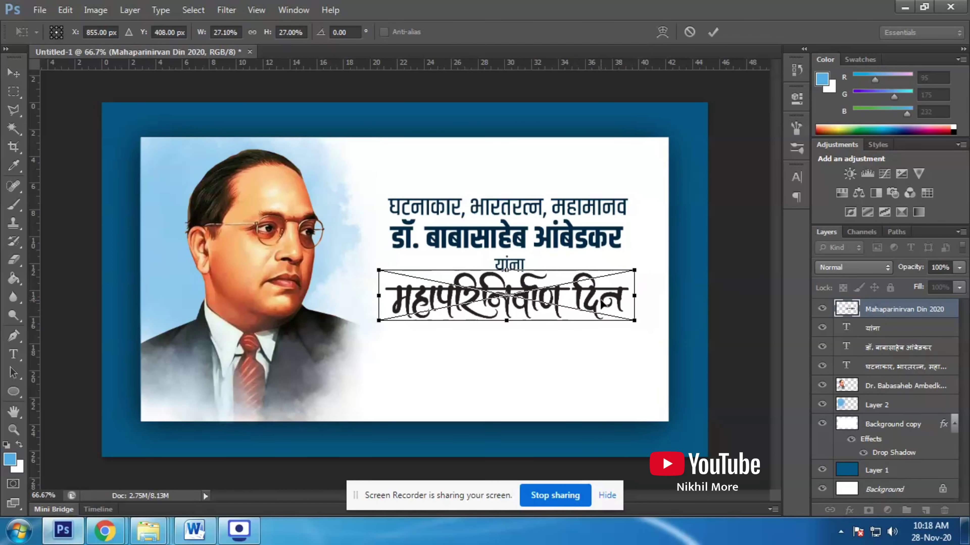
key("Return")
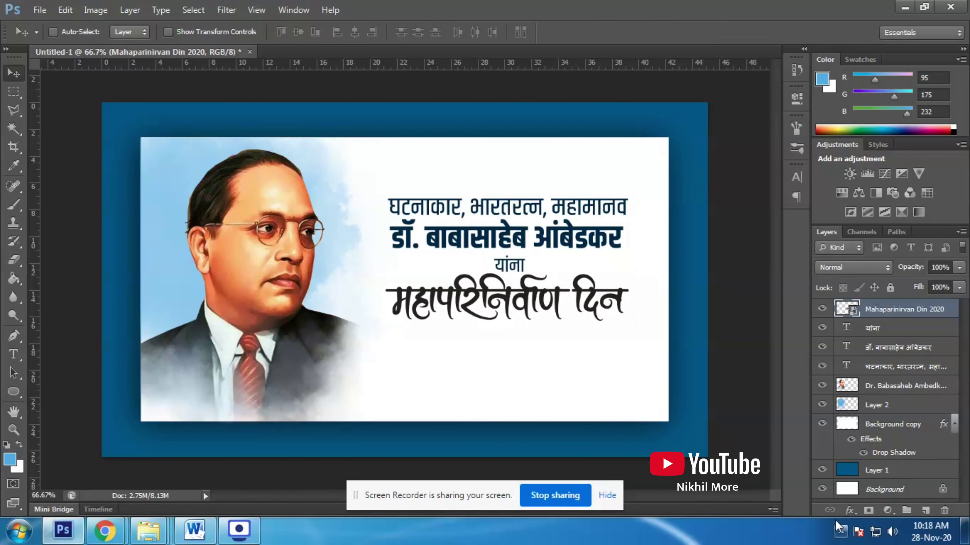
- Apply a Color Overlay to the calligraphy layer using the dark navy sampled from the name line
left_click(848, 511)
left_click(877, 392)
left_click(772, 134)
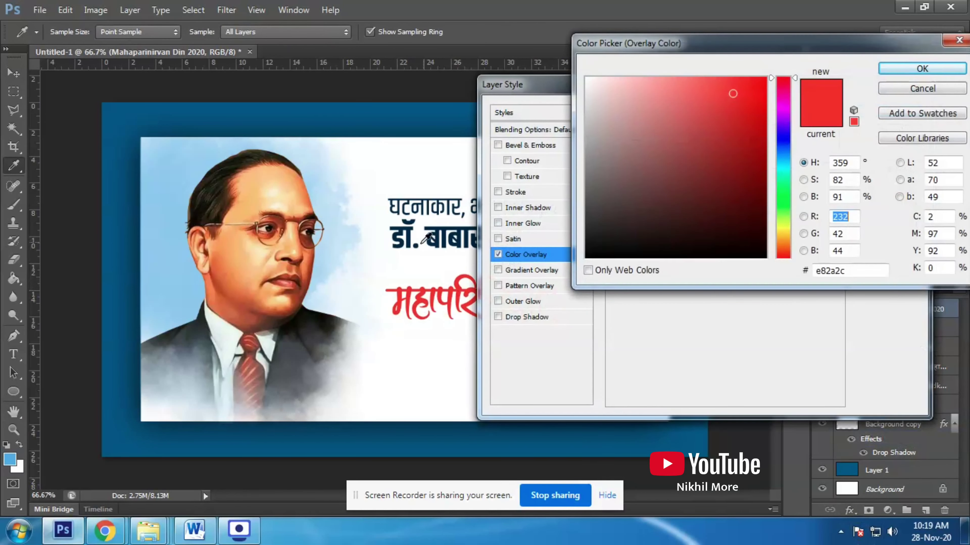
left_click(439, 232)
left_click(922, 68)
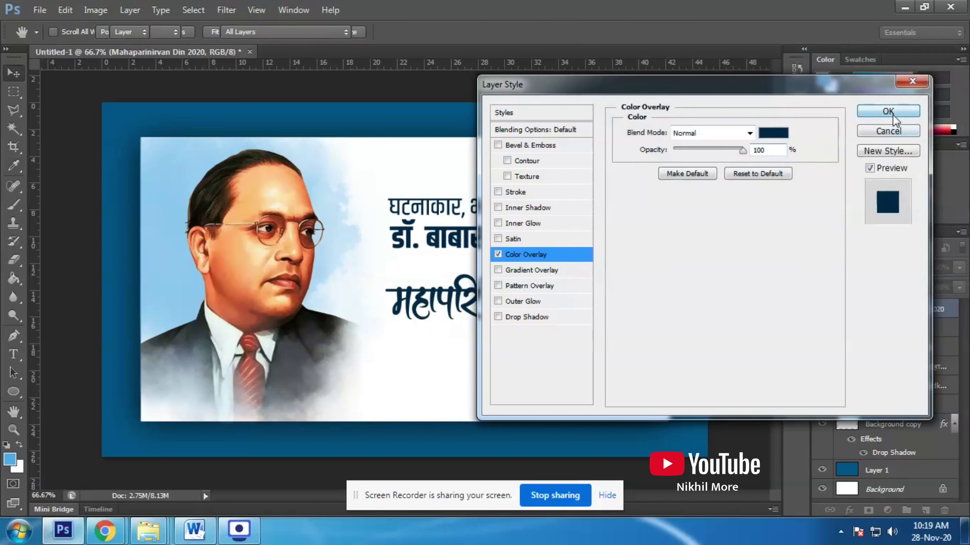
left_click(888, 111)
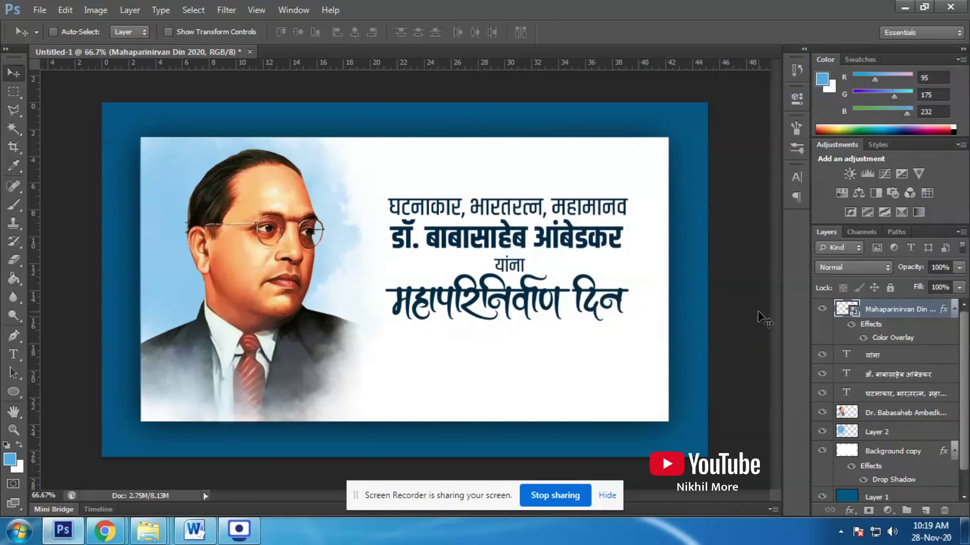
- Copy "निमित्त विनम्र अभिवादन...!" from the Word document and paste it as Khand Medium text below the calligraphy
left_click(198, 532)
left_click(263, 245)
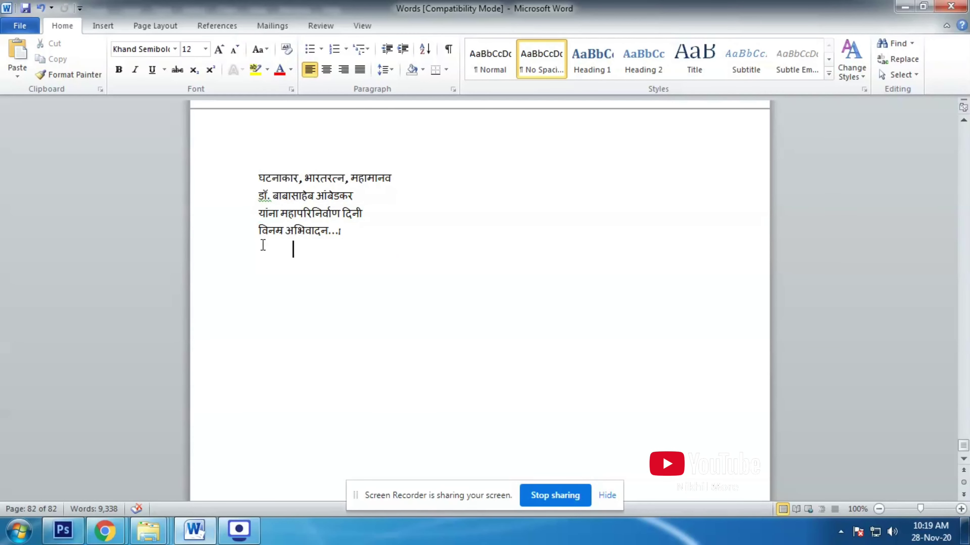
left_click(63, 531)
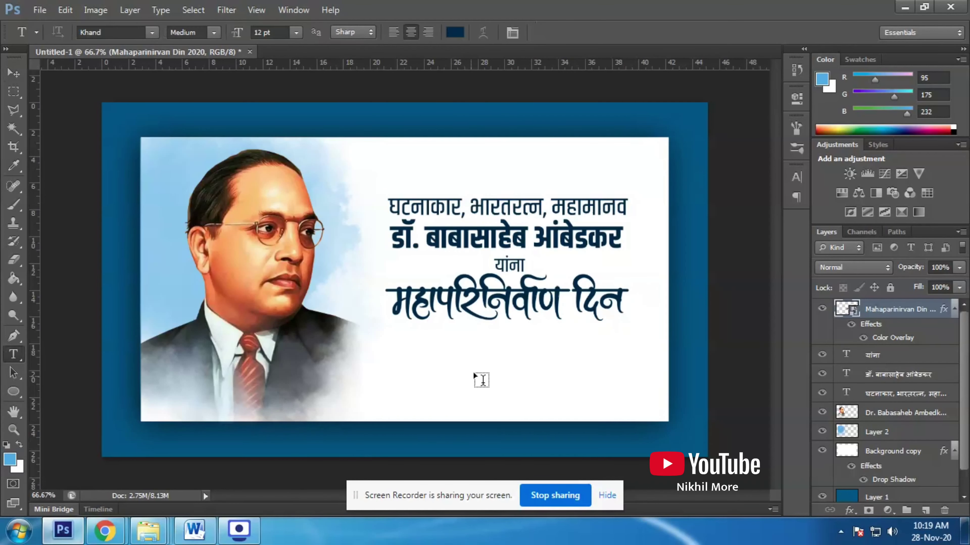
left_click(482, 331)
key("ctrl+v")
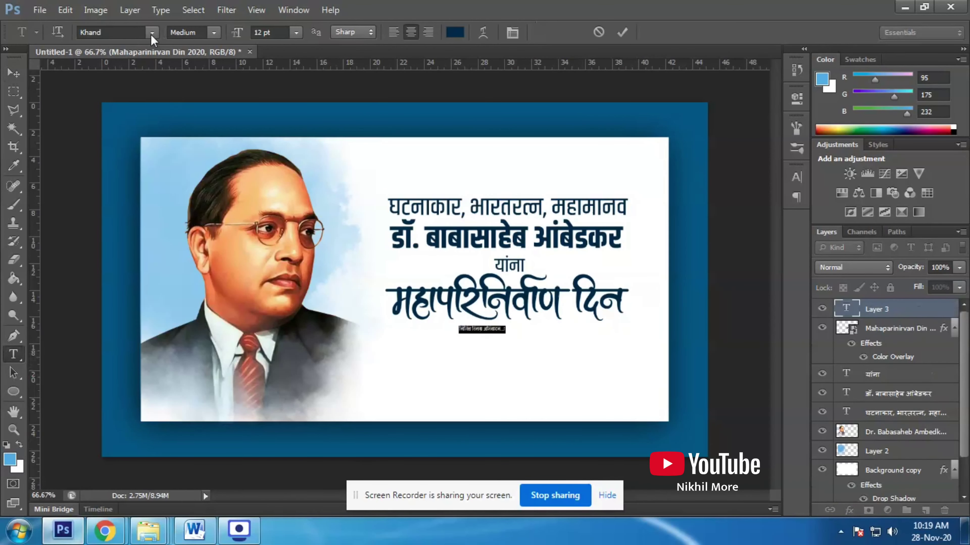
left_click(214, 33)
left_click(214, 32)
left_click(14, 73)
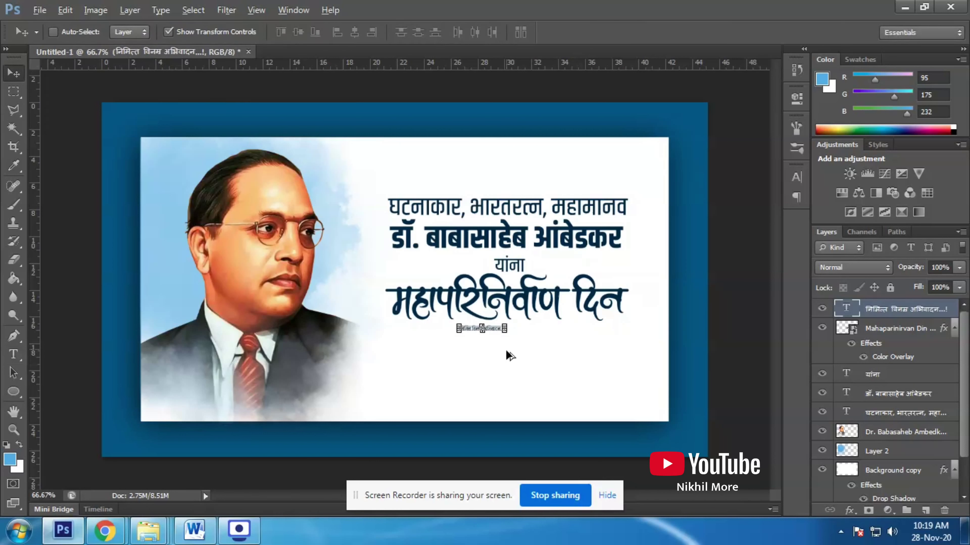
- Enlarge the closing line to about 39.85 pt and centre it just beneath the calligraphy
key("ctrl+t")
left_click_drag(504, 331, 573, 380)
left_click_drag(546, 339, 587, 354)
key("Down")
key("Down")
key("Down")
key("Down")
key("Down")
key("Down")
key("Down")
key("Down")
key("Up")
key("Up")
key("Up")
key("Up")
key("Up")
key("Up")
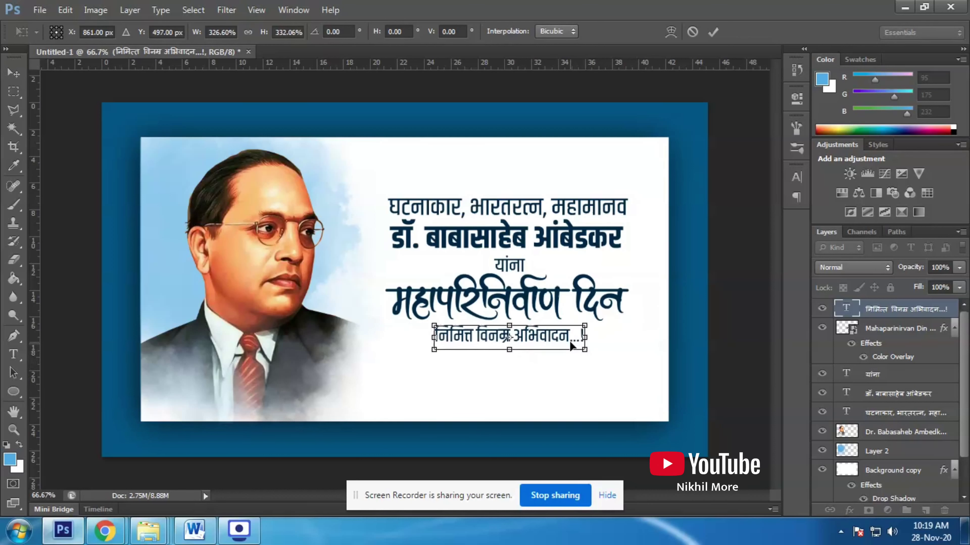
key("Return")
- Try the words "विनम्र अभिवादन...!" in Bold at 41 pt, then undo the formatting
left_click(14, 354)
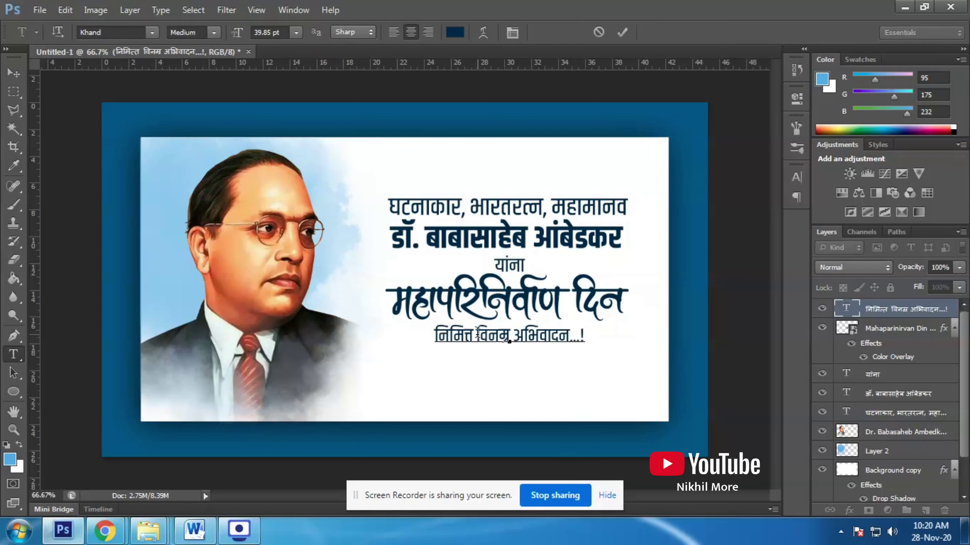
left_click_drag(476, 336, 593, 348)
left_click(199, 95)
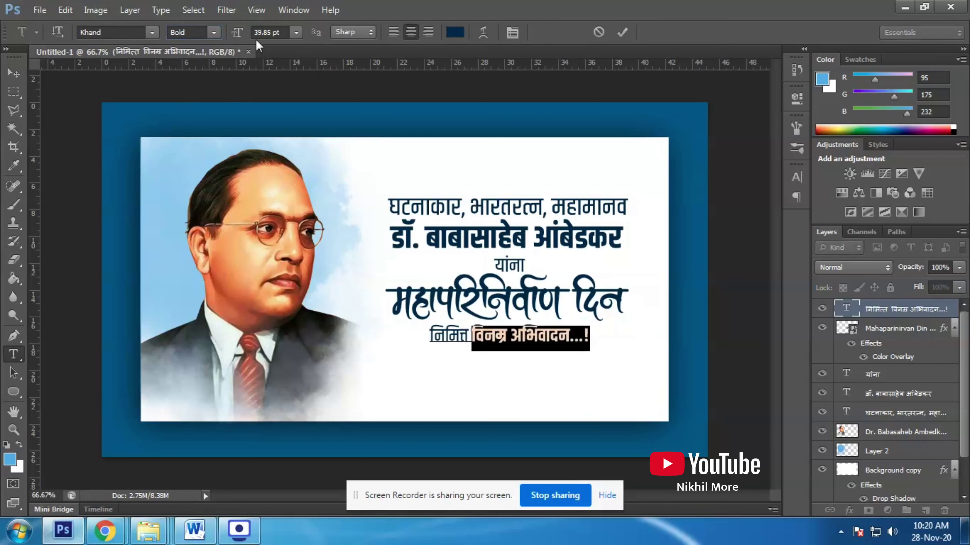
left_click(256, 38)
type("41")
key("Return")
left_click(14, 94)
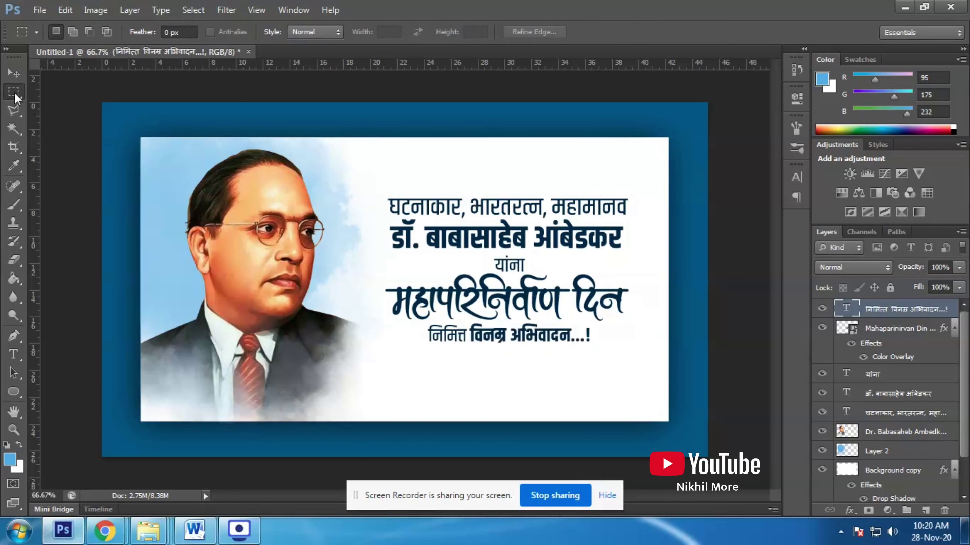
key("ctrl+z")
- Set the words "विनम्र अभिवादन...!" in the closing line to Semibold
key("t")
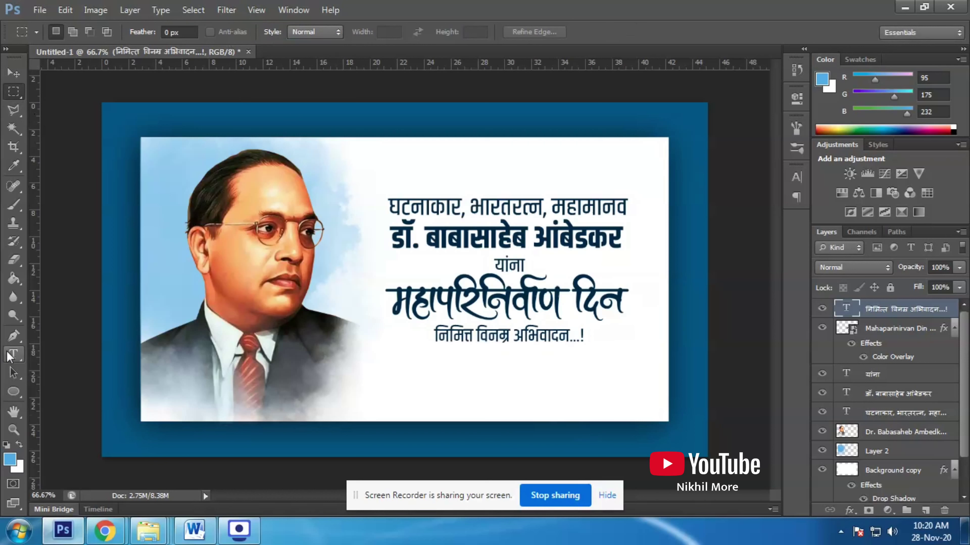
left_click_drag(475, 336, 590, 338)
left_click(195, 32)
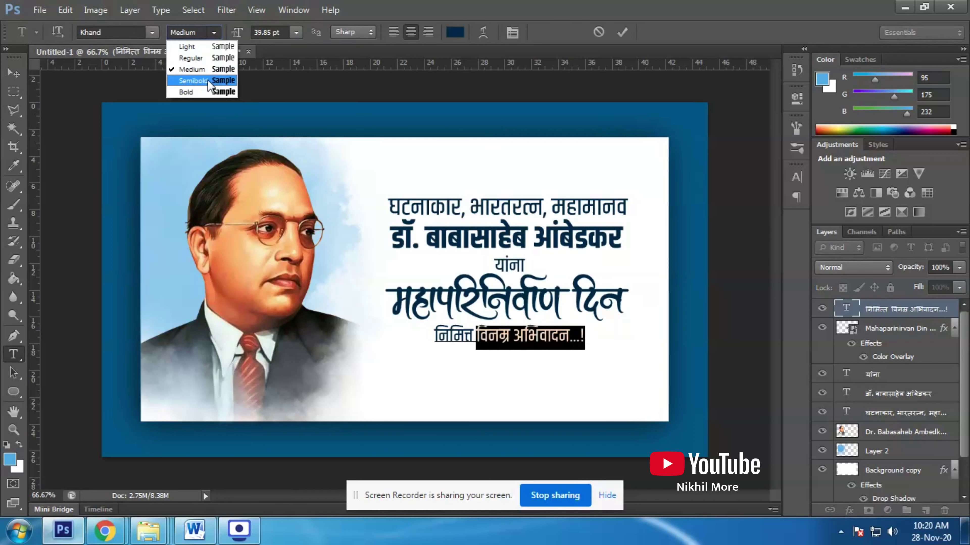
left_click(207, 80)
left_click(14, 94)
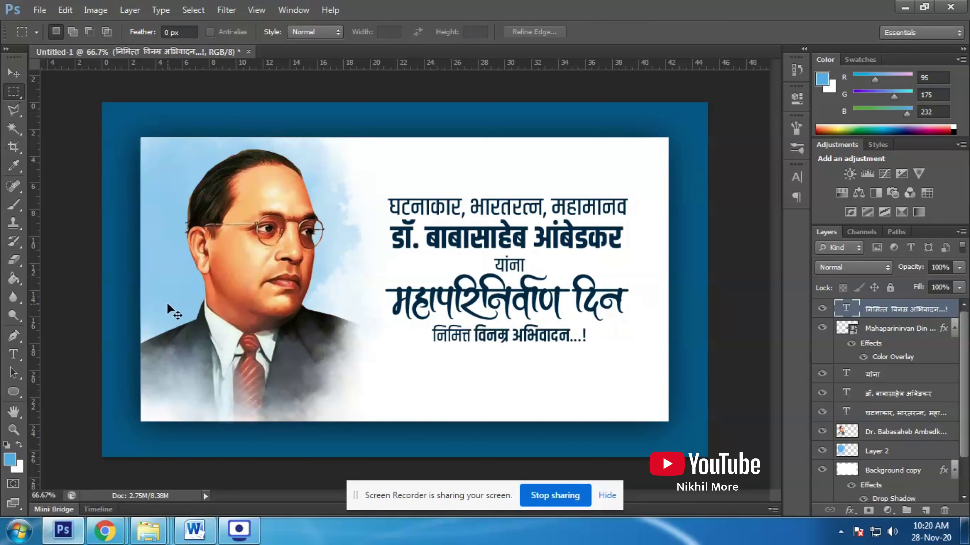
- Set the word "निमित्त" in the closing line to 37 pt
key("t")
left_click_drag(434, 336, 472, 336)
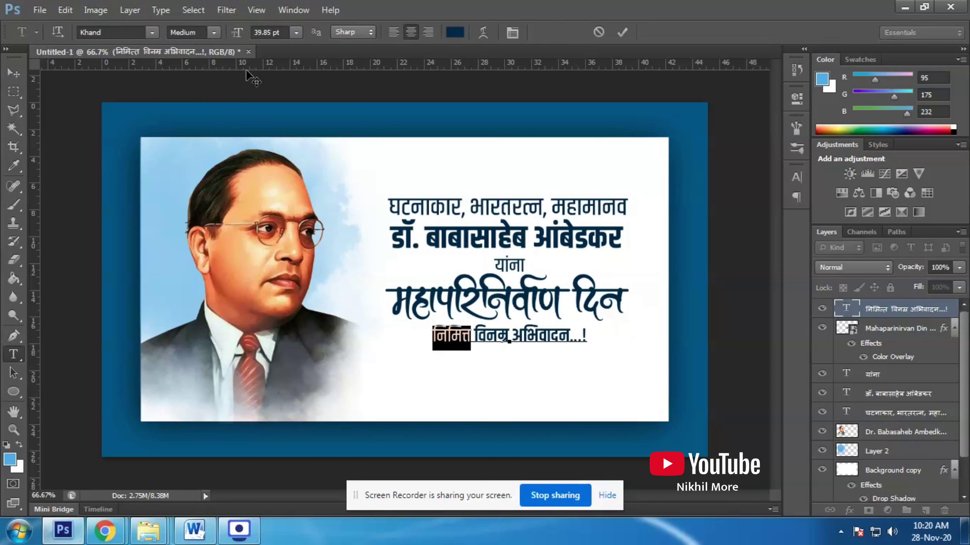
left_click(271, 33)
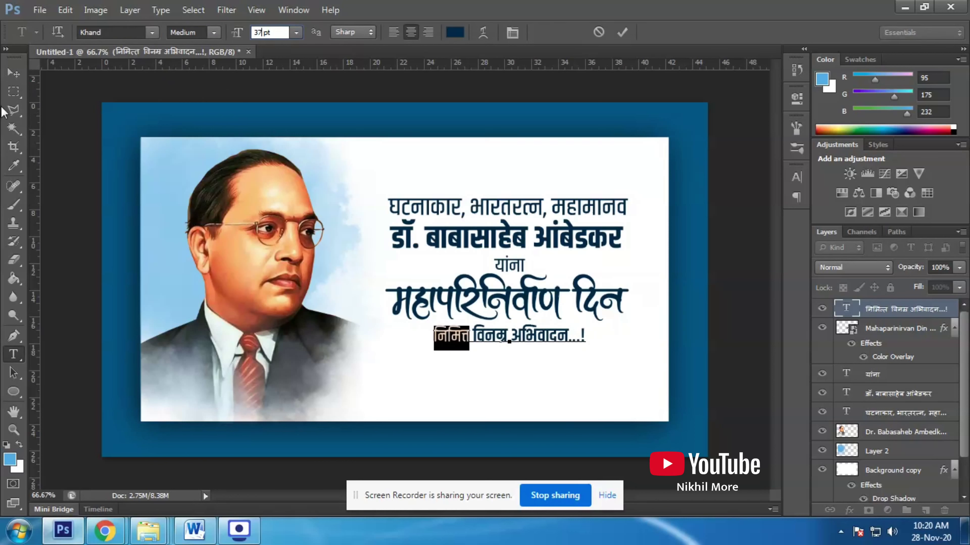
left_click(13, 92)
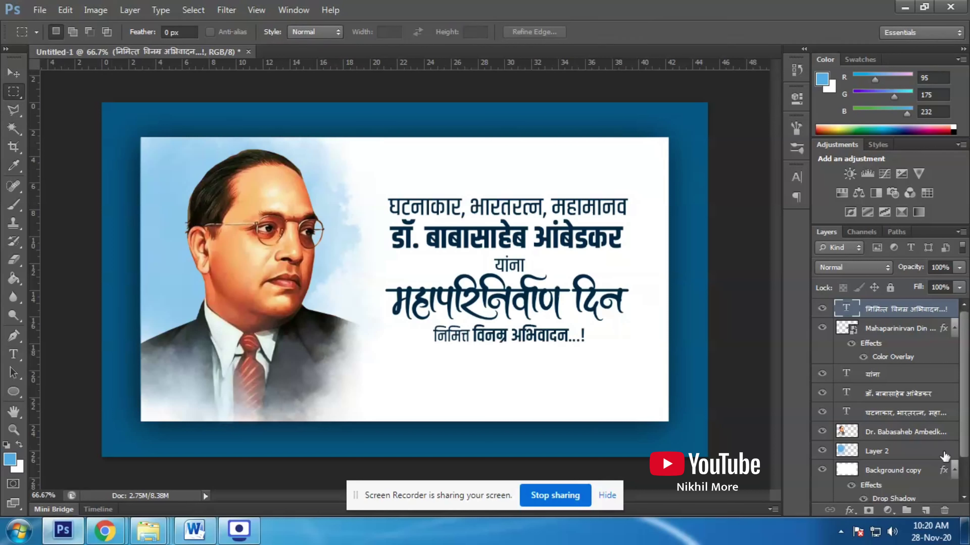
- Above the portrait layer, draw a rectangle strip about 1118 × 26 px across the white panel's lower part and narrow it to 99.73%
left_click(890, 415)
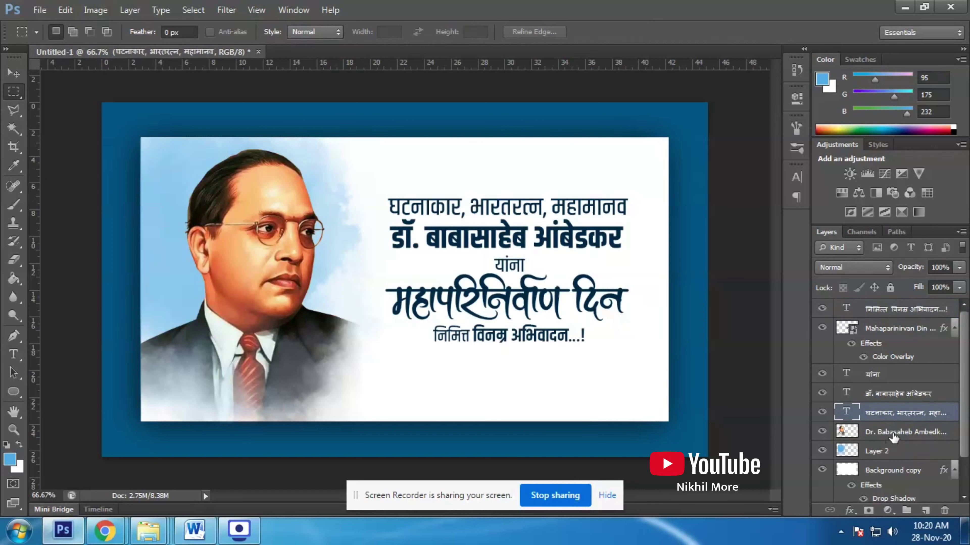
left_click(893, 433)
left_click(13, 392)
left_click(57, 390)
left_click_drag(140, 386, 669, 398)
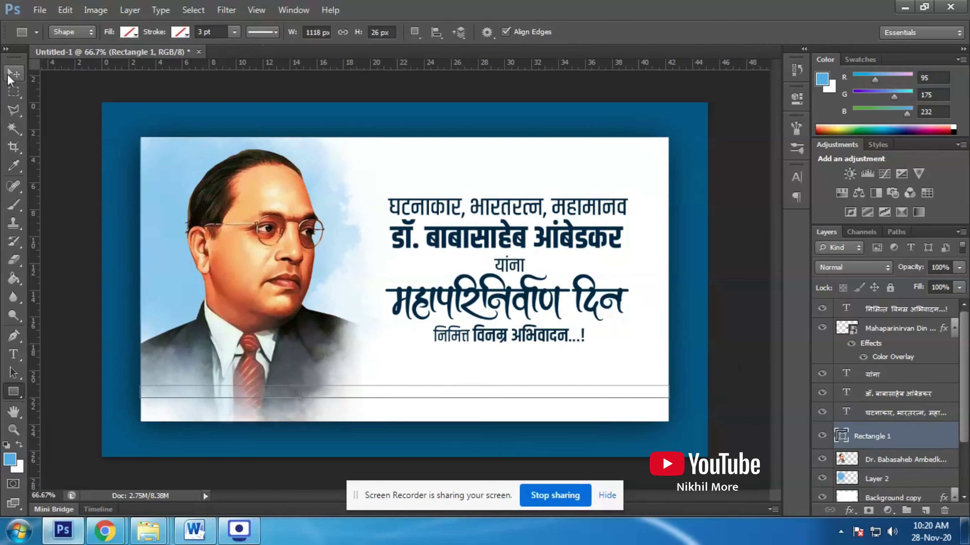
left_click(11, 76)
left_click_drag(141, 397, 142, 398)
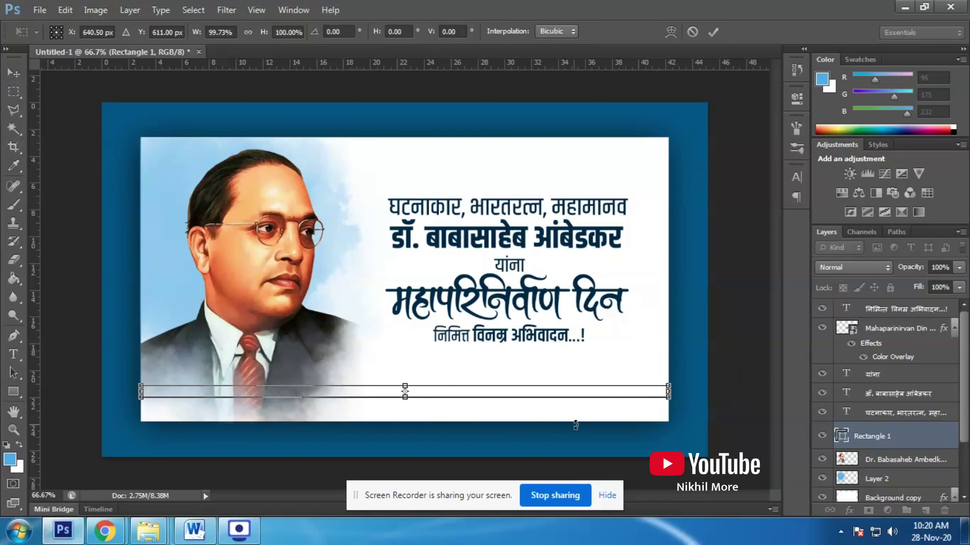
- Try to rasterize the rectangle strip's layer, then undo the attempt
right_click(901, 438)
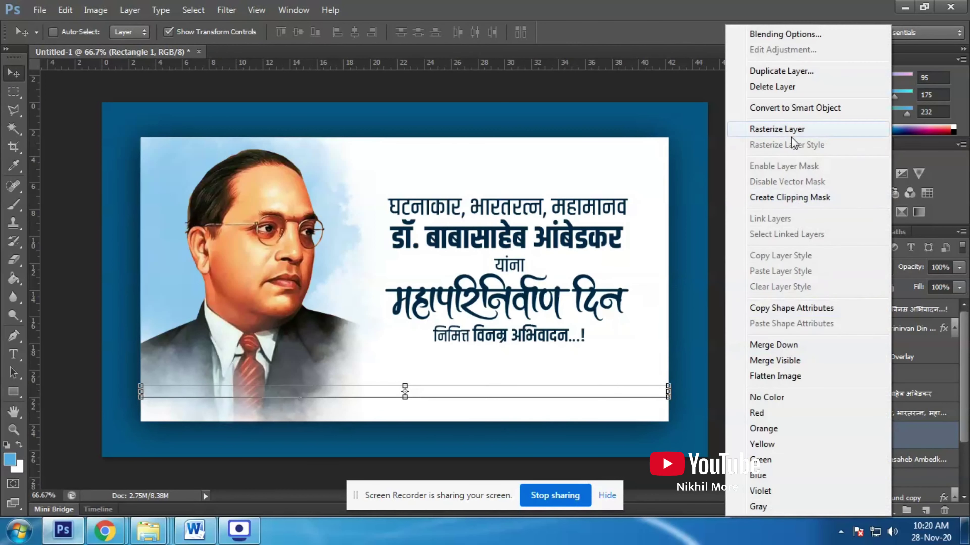
left_click(763, 132)
right_click(903, 436)
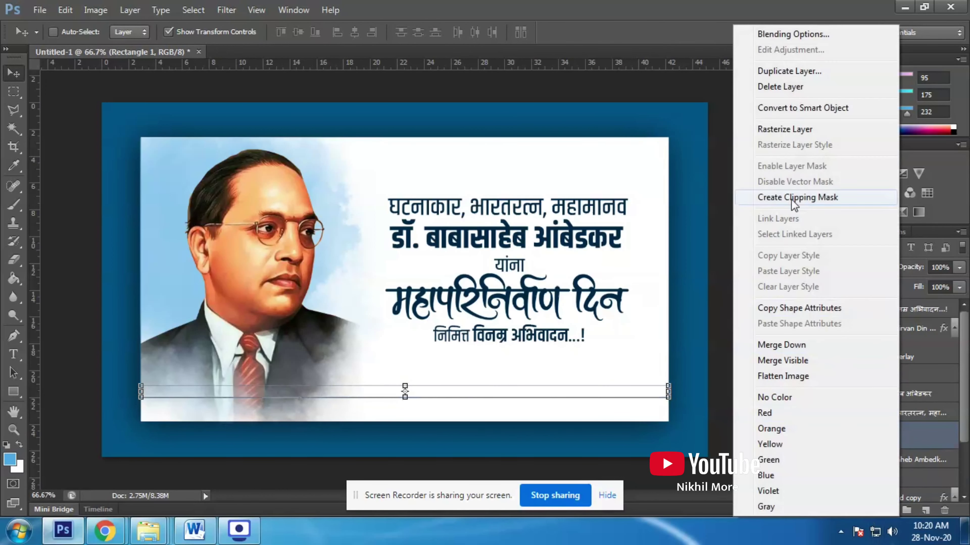
left_click(795, 129)
key("ctrl+z")
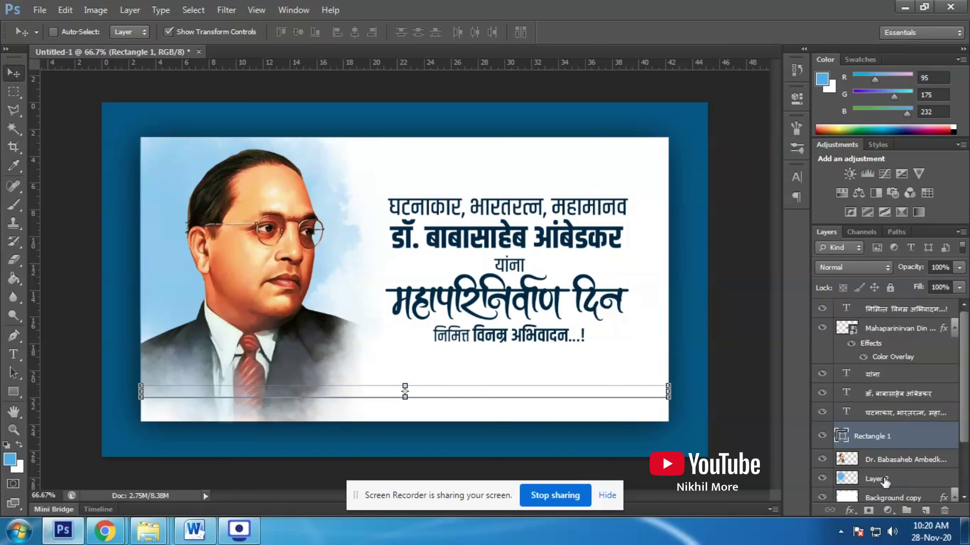
- Apply a Color Overlay in orange ffab0a to the rectangle strip
left_click(850, 510)
left_click(887, 444)
left_click(773, 133)
mouse_move(783, 247)
left_mouse_down()
mouse_move(783, 229)
mouse_move(782, 242)
left_mouse_up()
left_click(759, 73)
left_click(782, 237)
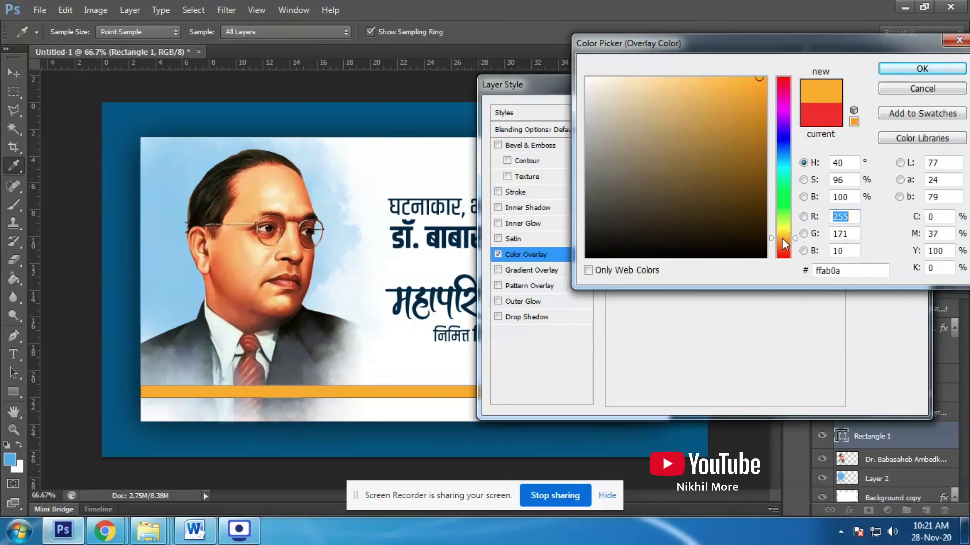
left_click(922, 68)
left_click(916, 115)
- Rasterize the orange strip's layer
key("m")
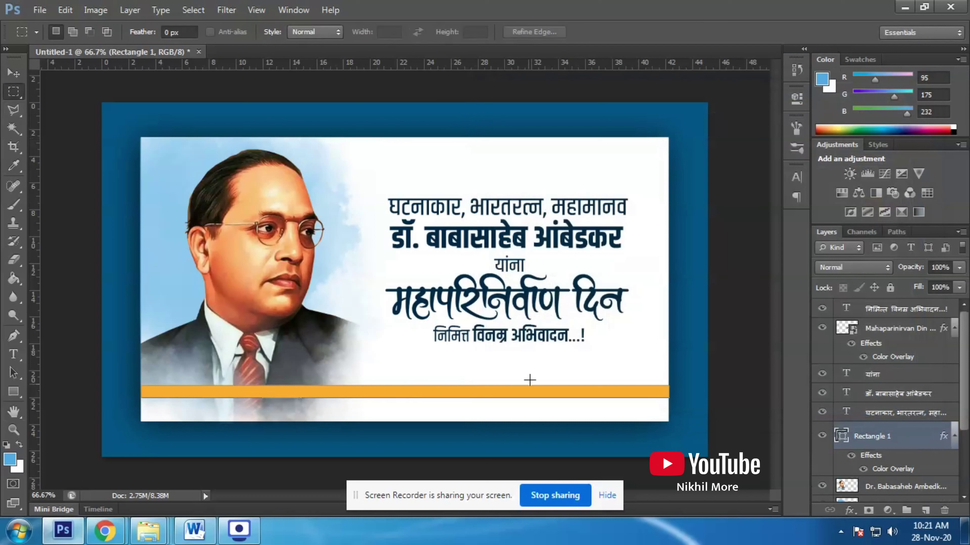
right_click(889, 450)
left_click(779, 130)
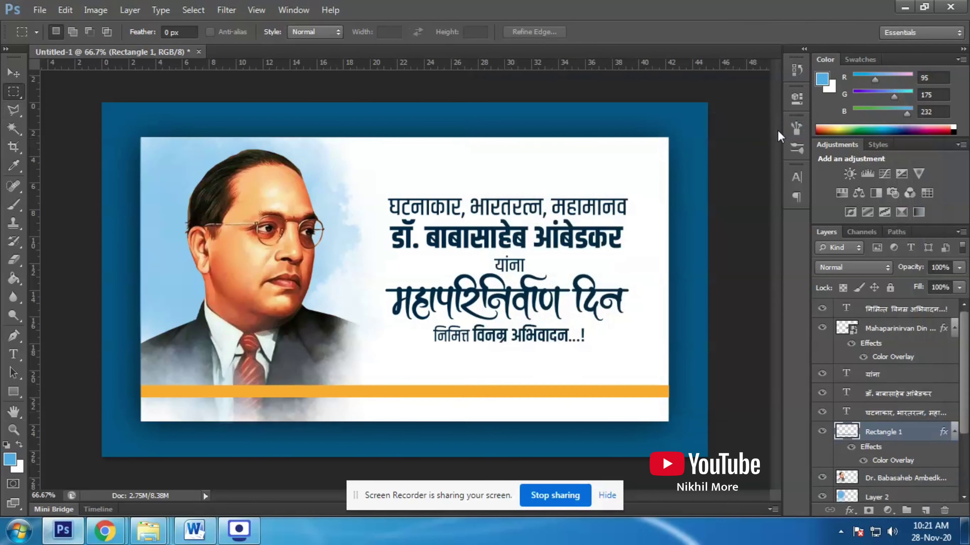
- Duplicate the orange strip and position the copy directly beneath the original
key("ctrl+j")
key("v")
key("shift+Down")
key("shift+Down")
key("shift+Down")
key("shift+Down")
key("shift+Down")
key("shift+Down")
key("shift+Down")
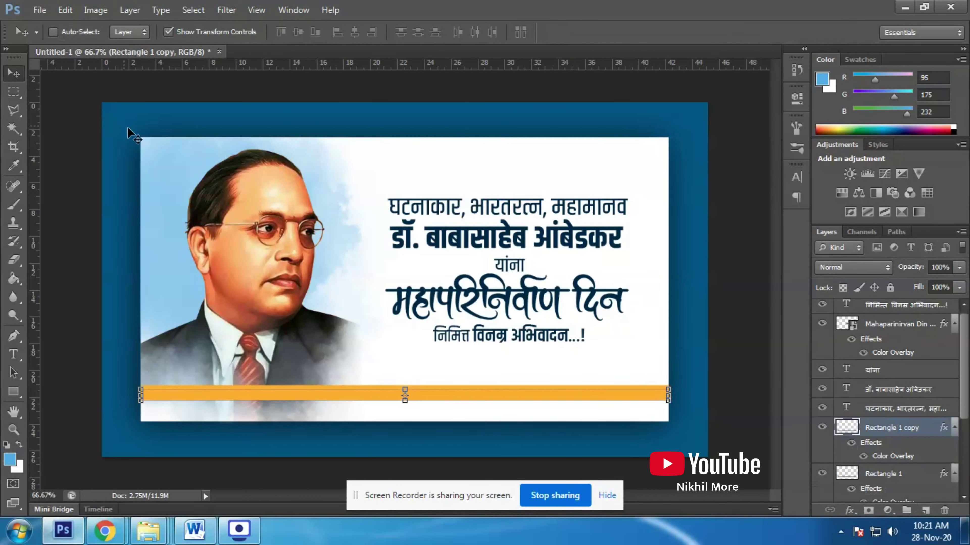
key("shift+Up")
key("shift+Up")
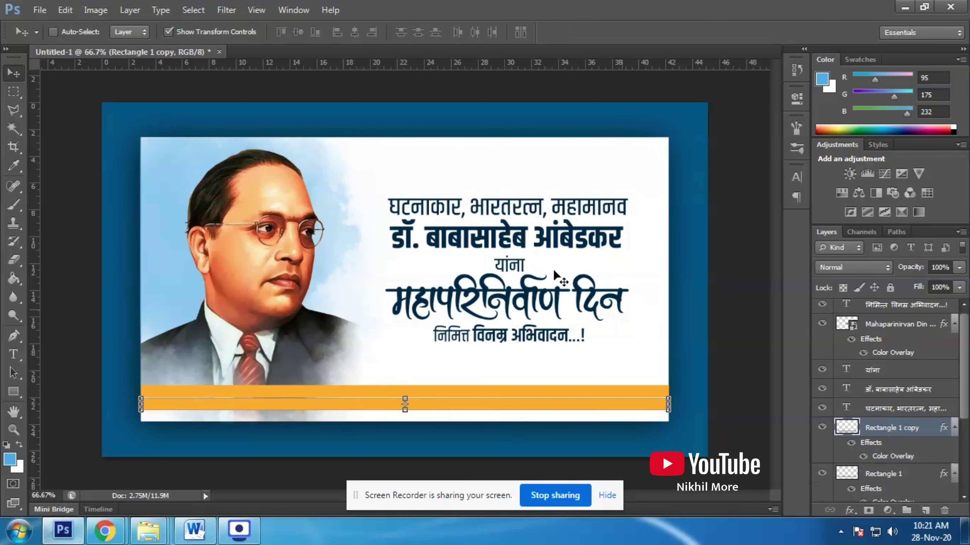
- Change the duplicated strip's Color Overlay to white
left_click(849, 510)
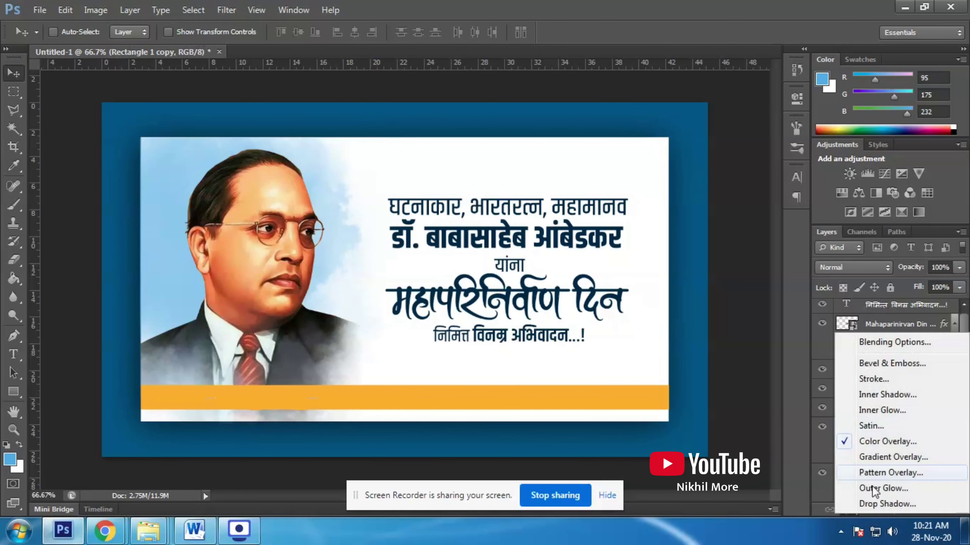
left_click(882, 376)
left_click(772, 133)
left_click(587, 81)
left_click(921, 73)
left_click(891, 112)
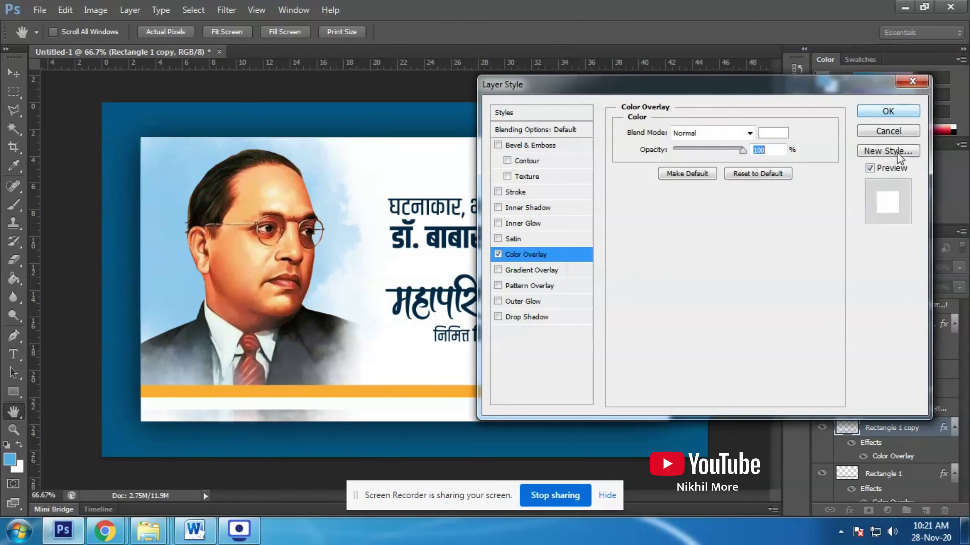
- Duplicate the white strip and position the copy directly beneath it at the white panel's lower edge
key("ctrl+j")
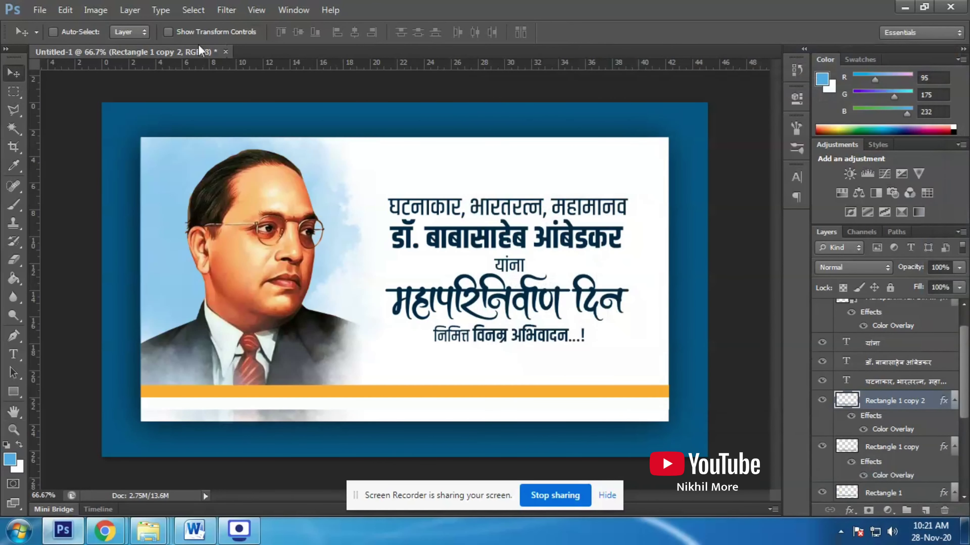
key("Down")
key("Down")
key("Down")
key("Down")
key("Down")
key("Down")
key("Down")
key("Down")
key("Down")
key("Down")
key("Down")
key("Down")
key("Down")
key("Down")
key("Down")
key("Down")
key("Down")
key("Down")
key("Down")
key("Down")
key("Up")
key("Up")
key("Up")
key("Up")
key("Up")
key("Up")
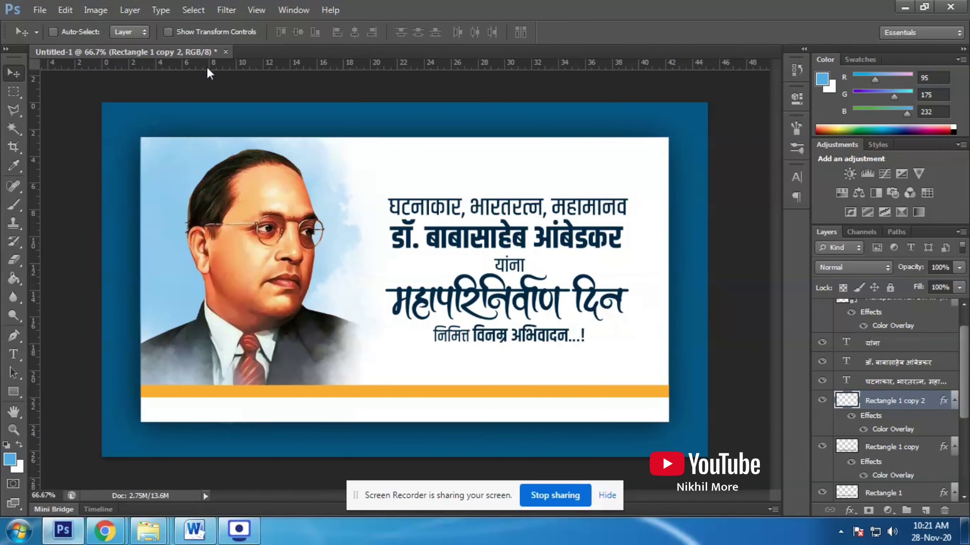
- Change the lowest strip's Color Overlay to dark green 007200
left_click(850, 510)
left_click(878, 452)
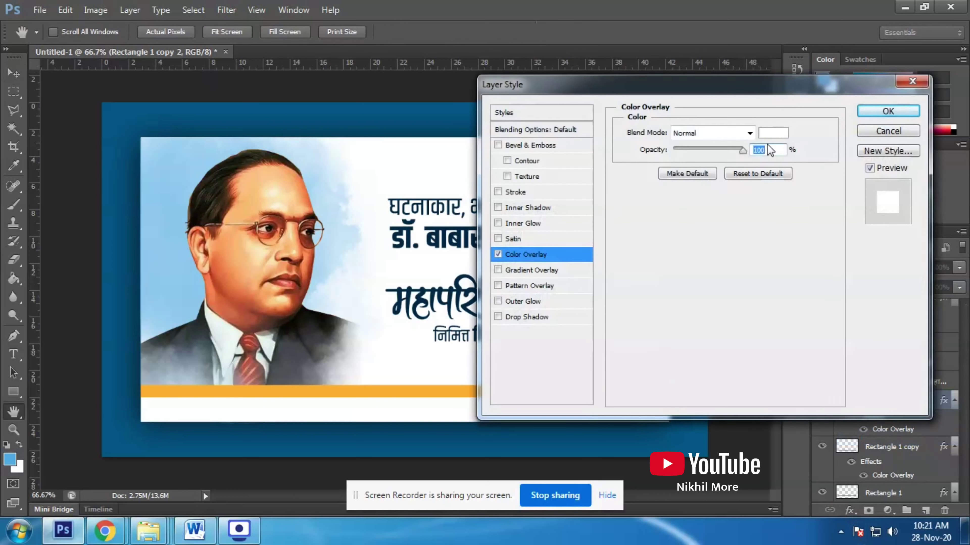
left_click(774, 134)
left_click(782, 198)
left_click(763, 77)
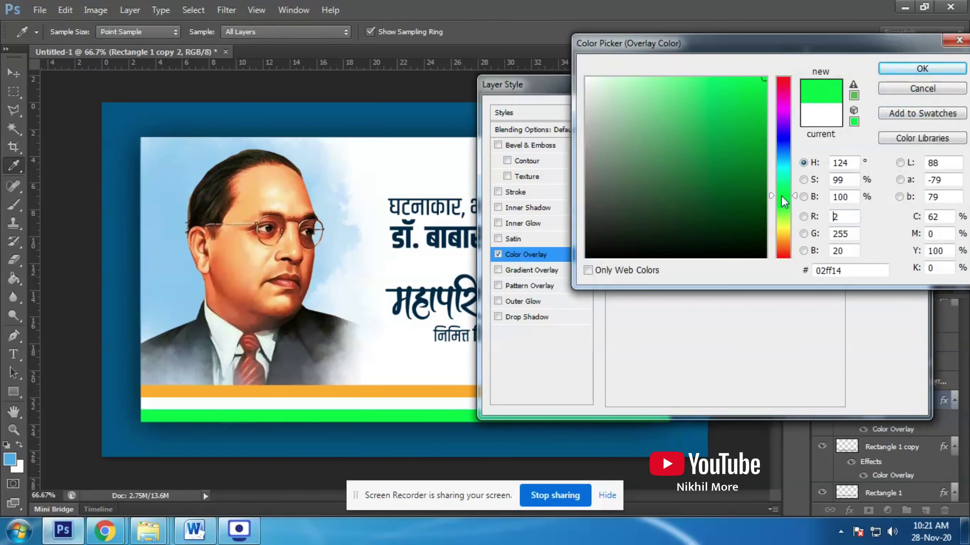
mouse_move(782, 196)
left_mouse_down()
mouse_move(781, 180)
mouse_move(783, 198)
left_mouse_up()
left_click(766, 205)
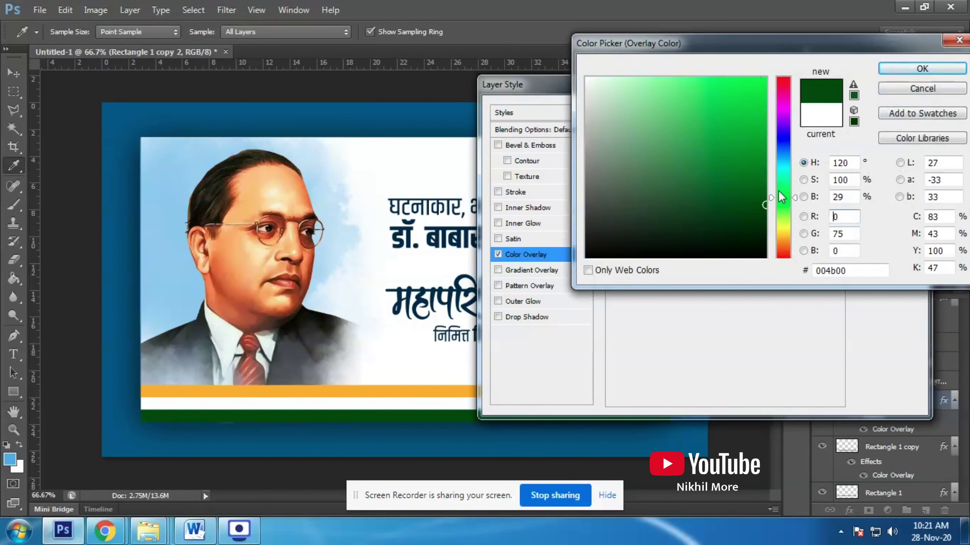
left_click(765, 178)
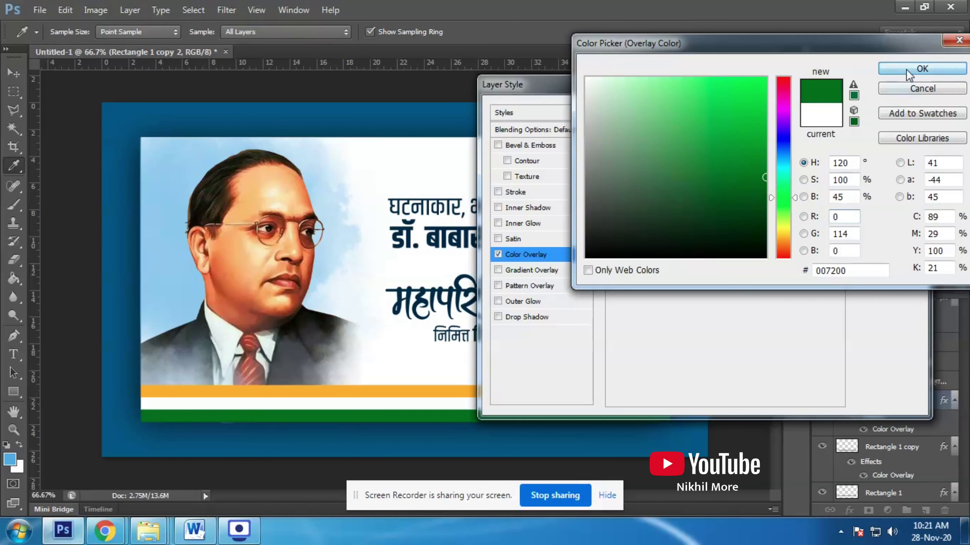
left_click(922, 68)
left_click(890, 115)
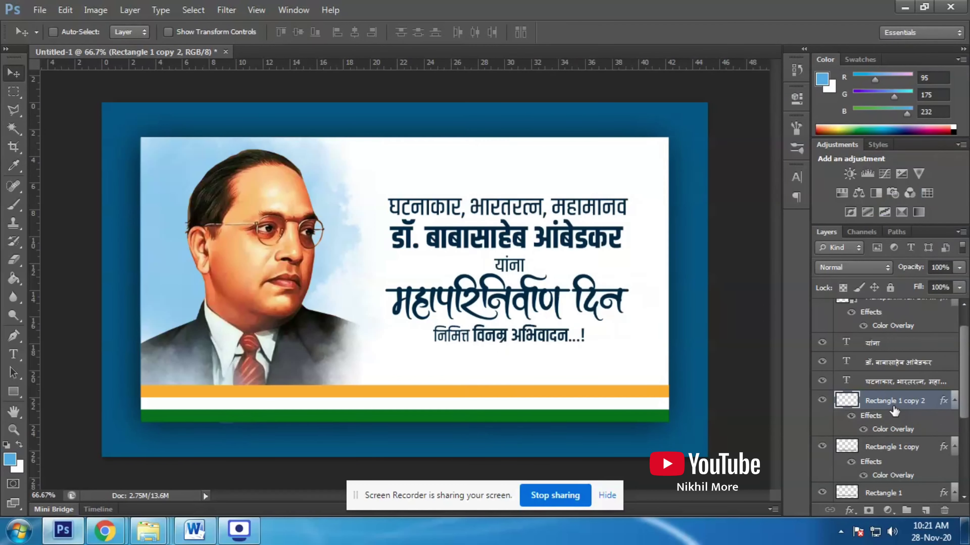
- Scale the three flag strips down together and stretch them to the white panel's full width, leaving a white margin beneath
left_click(902, 457, "shift")
left_click(903, 497, "shift")
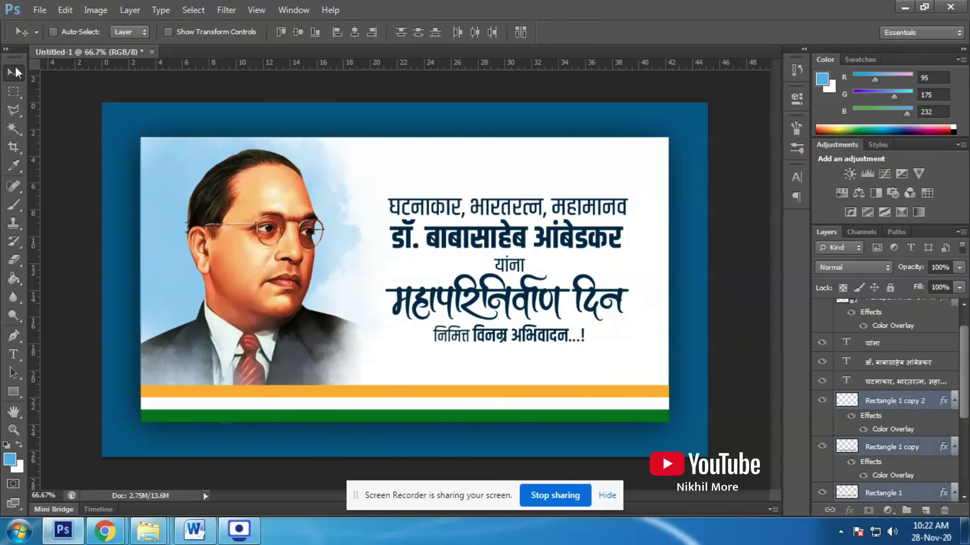
key("ctrl+t")
left_click_drag(673, 453, 631, 447)
left_click_drag(548, 407, 507, 404)
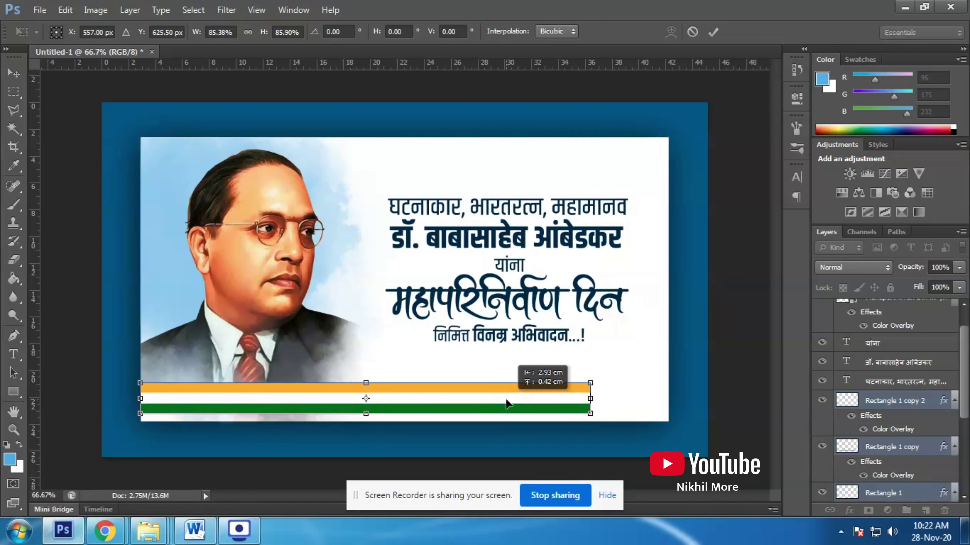
left_click_drag(590, 398, 668, 397)
key("Return")
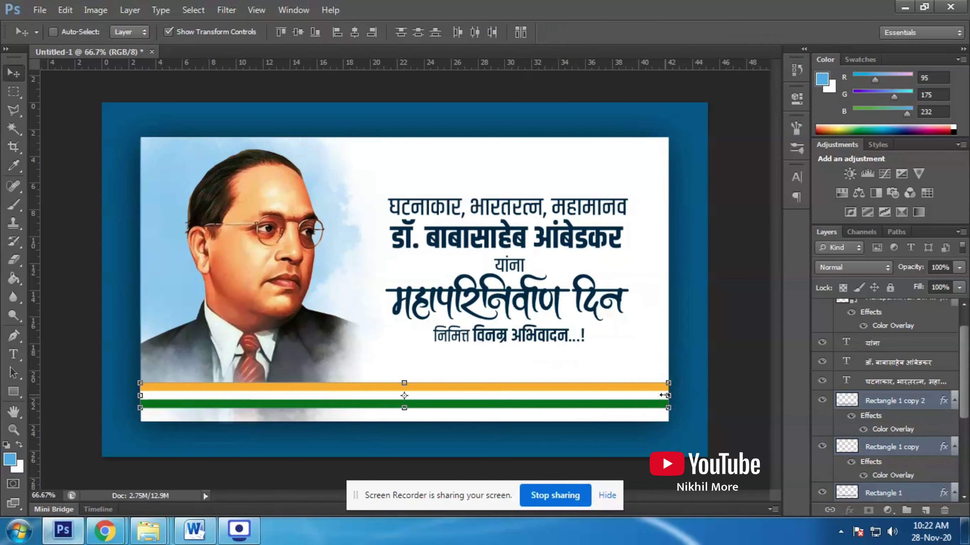
left_click(15, 97)
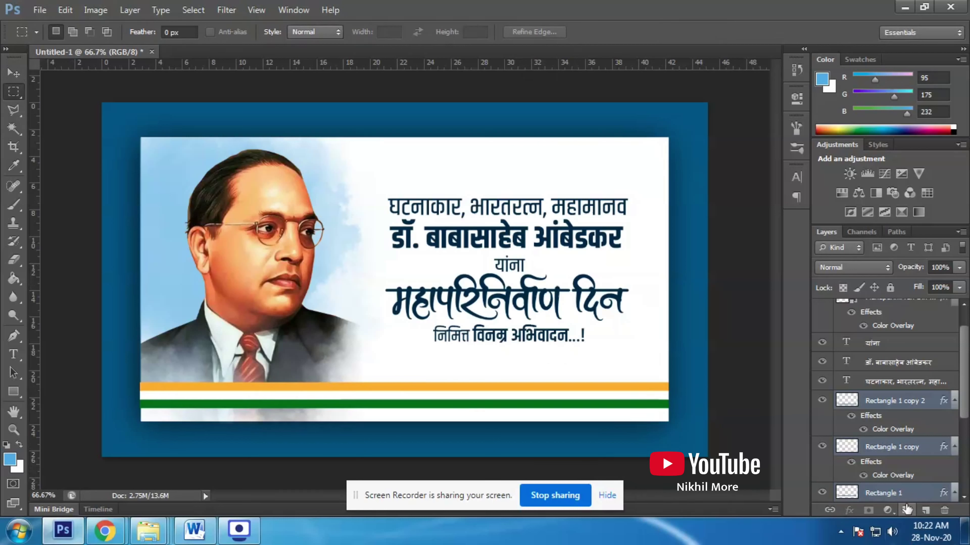
- Select all the text layers with the calligraphy and move them slightly up together
left_click(893, 380)
scroll(886, 382, "up", 1)
left_click(886, 310, "shift")
left_click(14, 72)
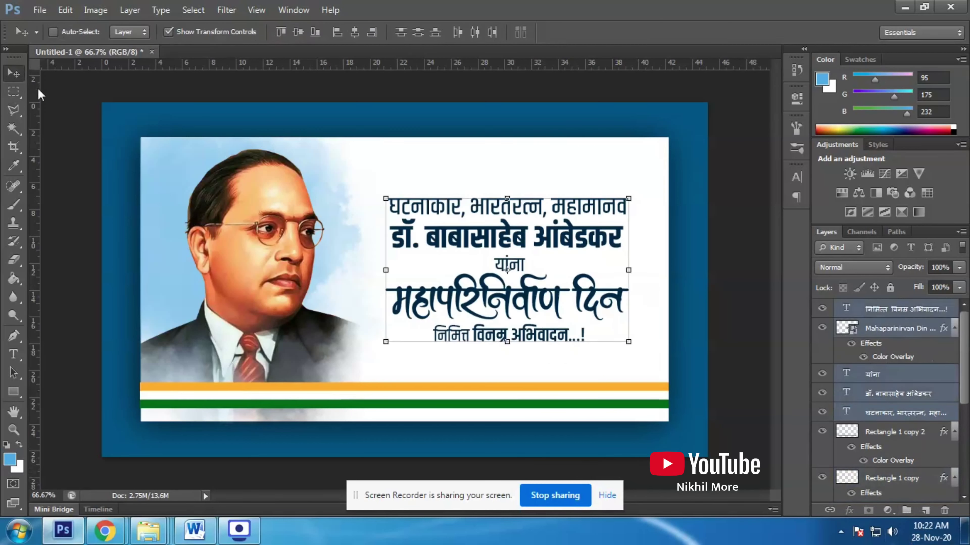
key("shift+Up")
key("shift+Up")
key("shift+Up")
key("shift+Up")
key("shift+Up")
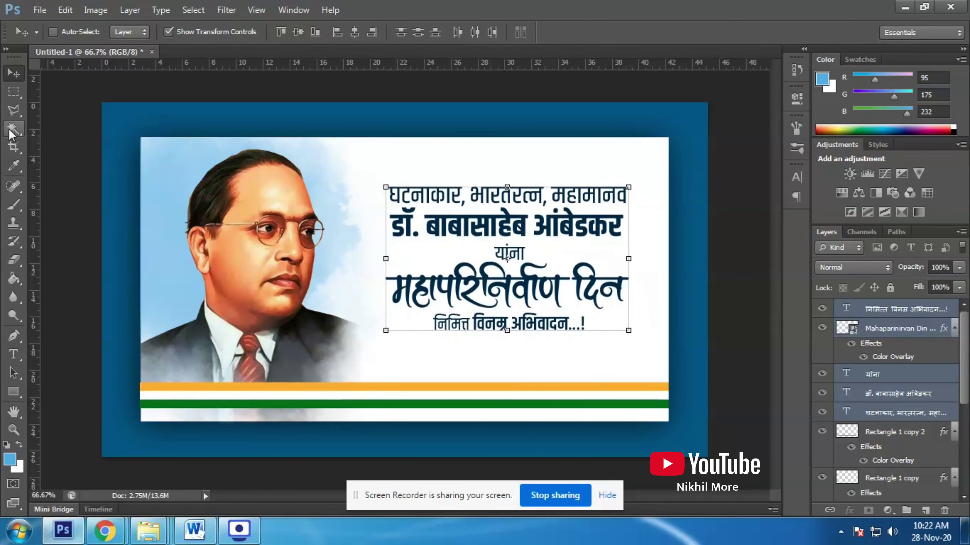
- Place the dot-line-simple-page-footer image from the Mahaparinirvan Din 2020 folder, scaled down and centred beneath the closing line
mouse_move(148, 531)
left_click(397, 458)
left_click(170, 141)
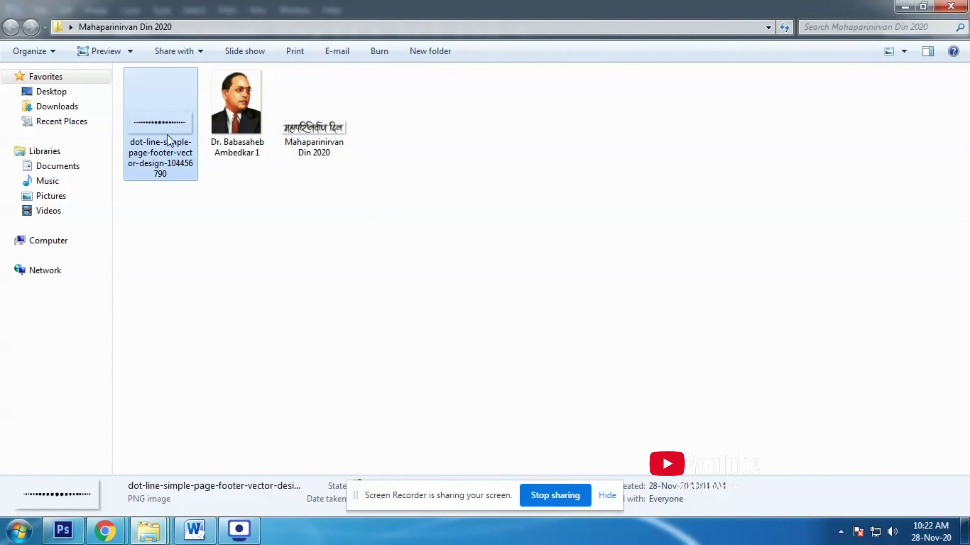
left_click_drag(170, 141, 527, 363)
left_click_drag(434, 291, 477, 313)
left_click_drag(457, 295, 538, 351)
key("Return")
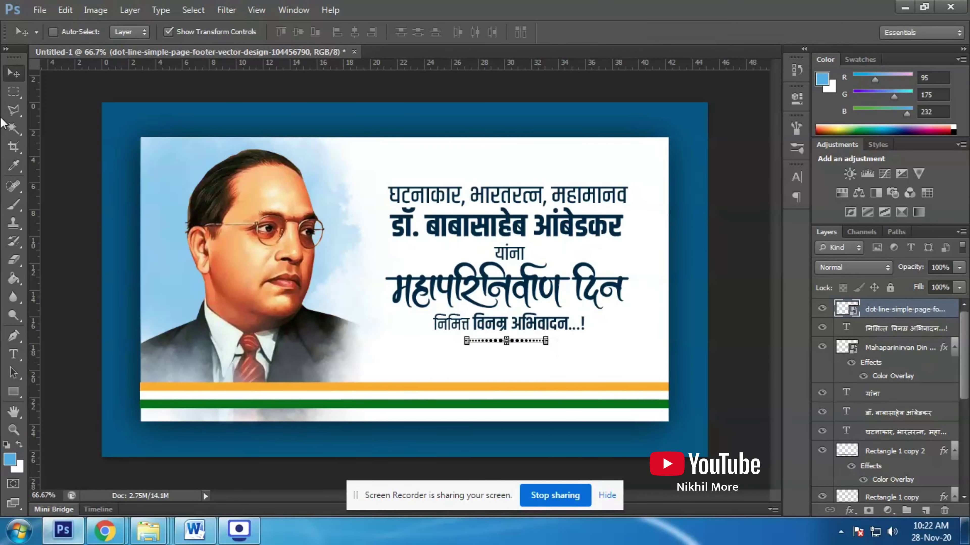
- Hide the transform controls and give the dotted divider a Color Overlay in the dark navy sampled from the name text
left_click(235, 34)
left_click(848, 511)
left_click(875, 435)
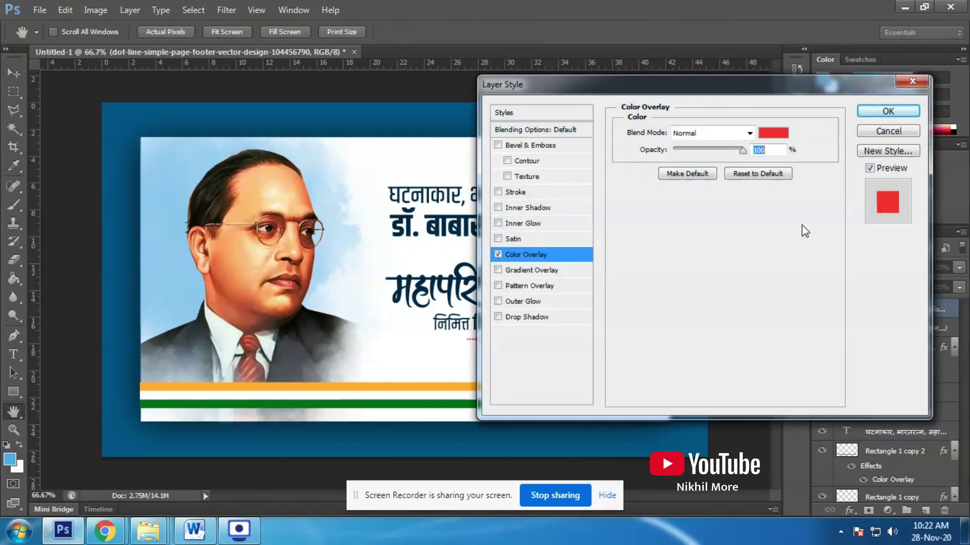
left_click(771, 141)
left_click(437, 226)
left_click(921, 68)
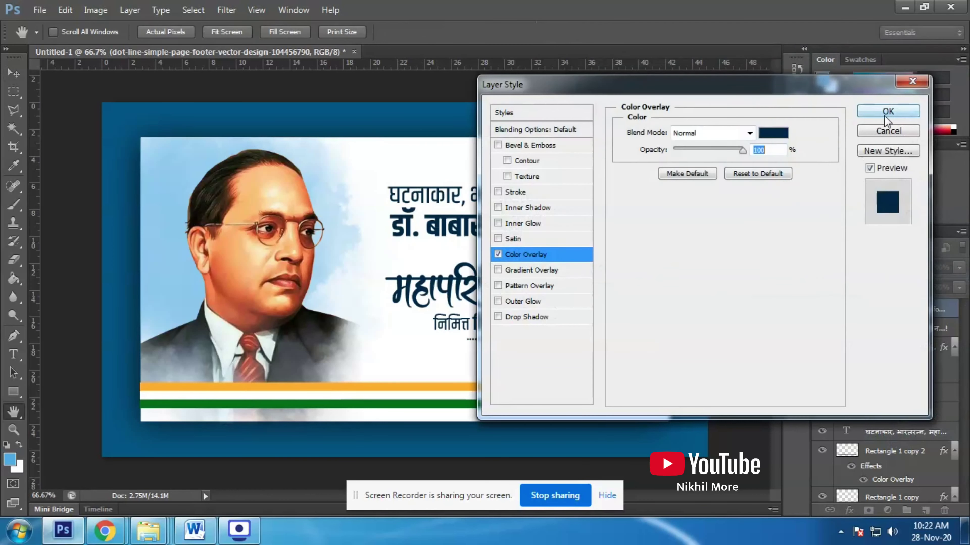
left_click(890, 111)
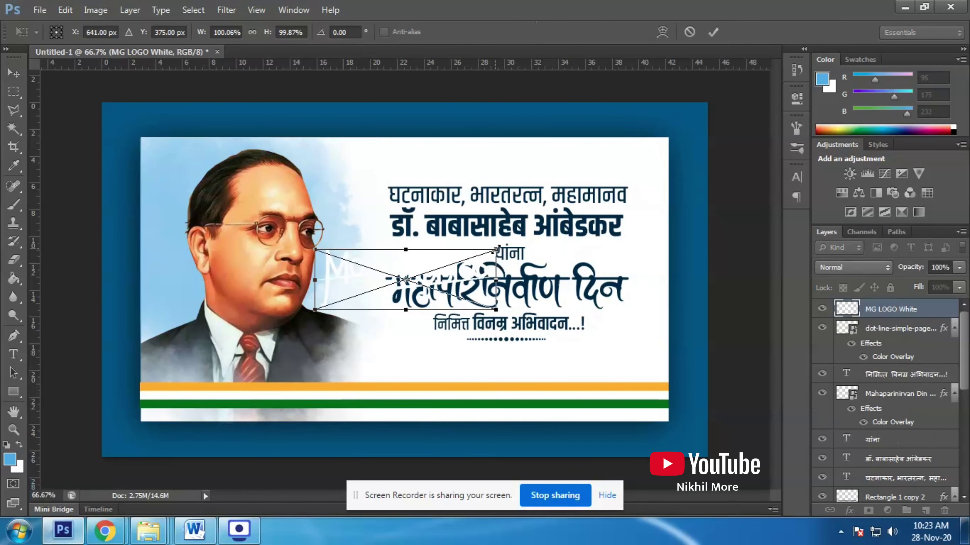
- Place the MG LOGO White image, scaled to about 53%, centred beneath the dotted divider and add a Color Overlay to it
left_click_drag(497, 249, 547, 360)
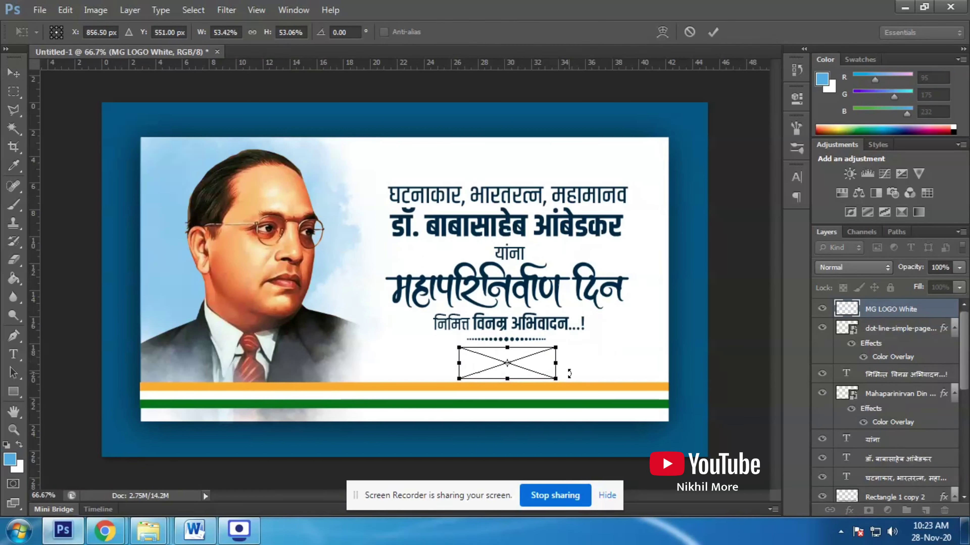
key("Return")
left_click(851, 510)
left_click(876, 396)
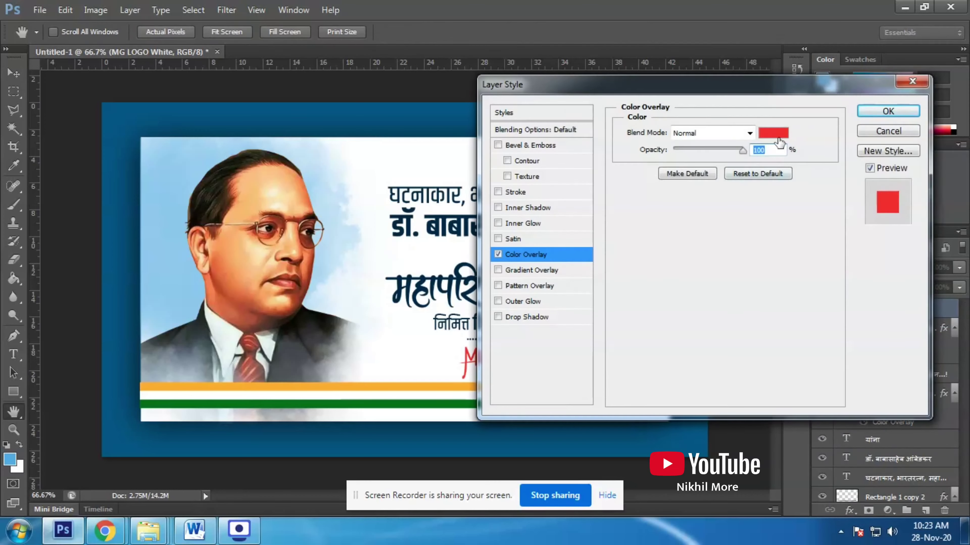
- Try light blue as the logo's overlay colour
left_click(767, 213)
left_click_drag(671, 158, 662, 77)
left_click(926, 70)
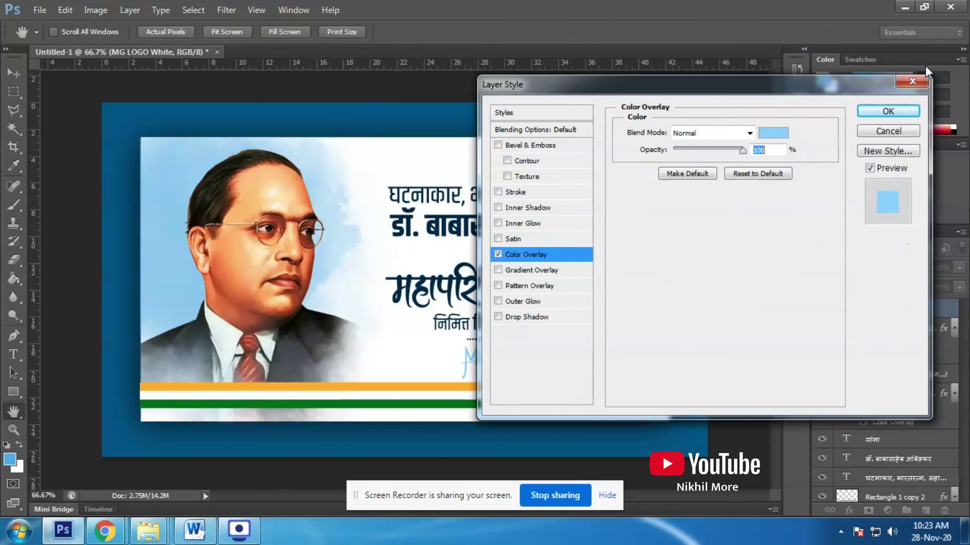
- Set the logo's overlay colour to the dark navy sampled from the calligraphy, after trying other colours sampled from the banner
left_click(762, 137)
left_click(330, 399)
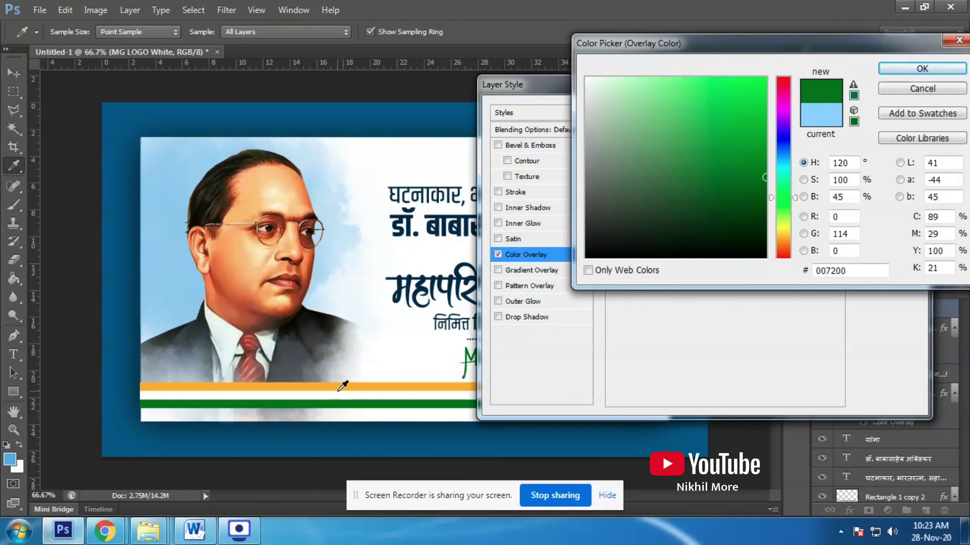
left_click(346, 382)
left_click(762, 212)
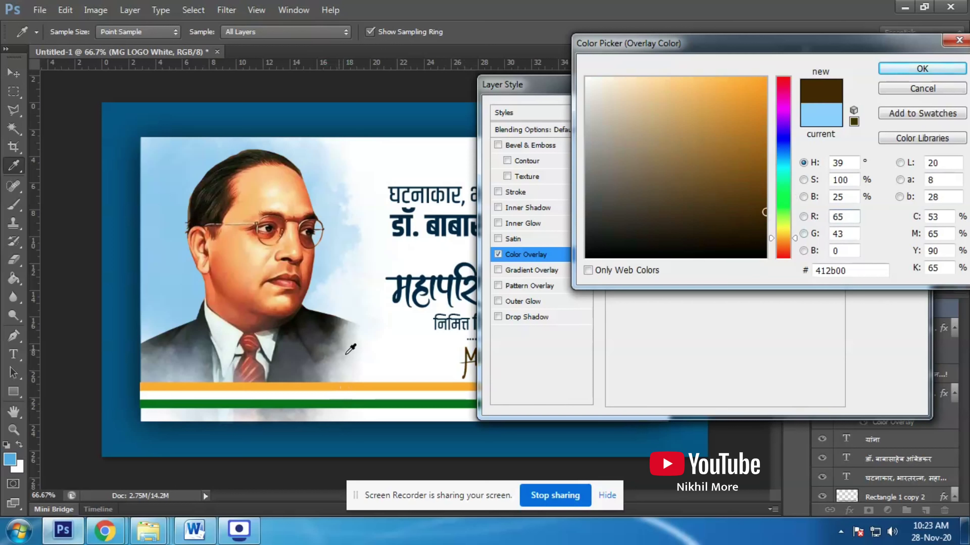
left_click(311, 320)
left_click(312, 316)
left_click(302, 321)
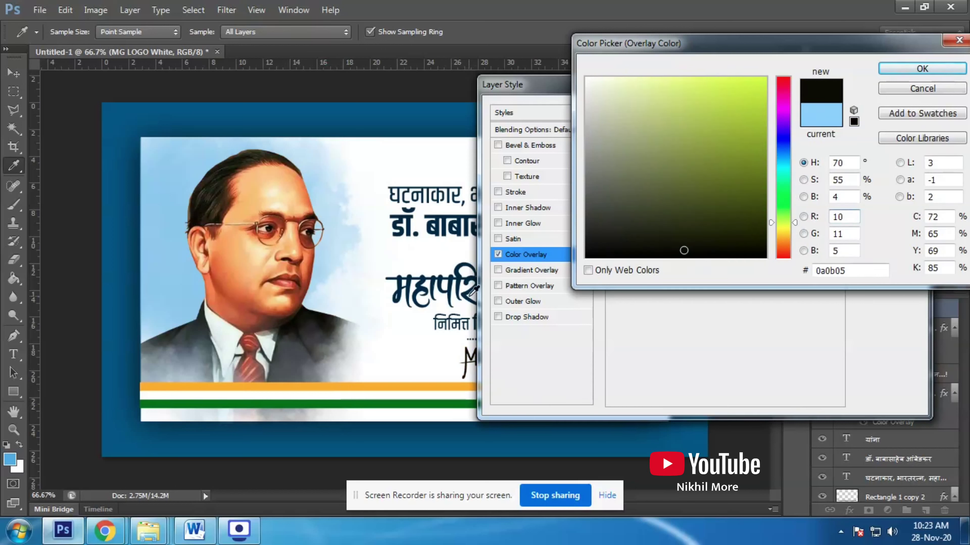
left_click(256, 203)
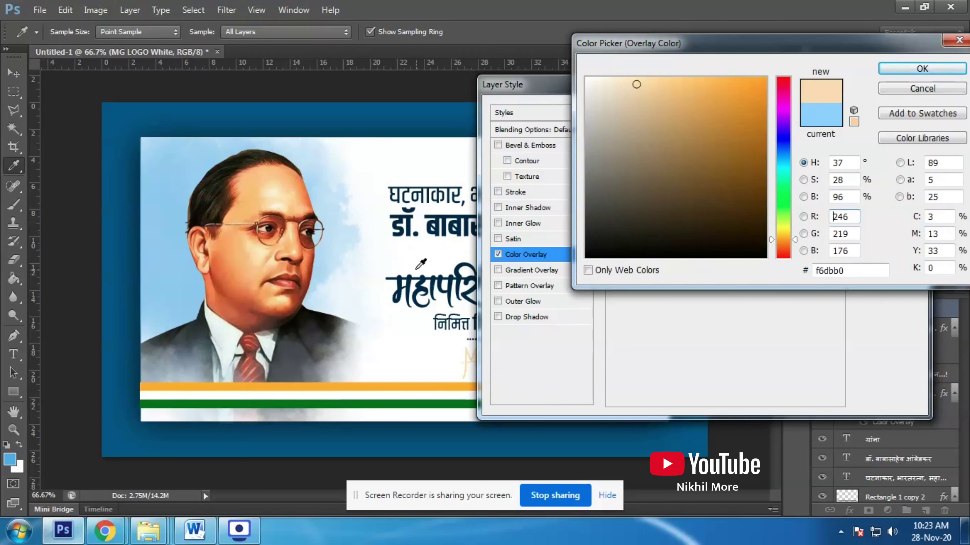
left_click(463, 275)
left_click(922, 69)
left_click(898, 110)
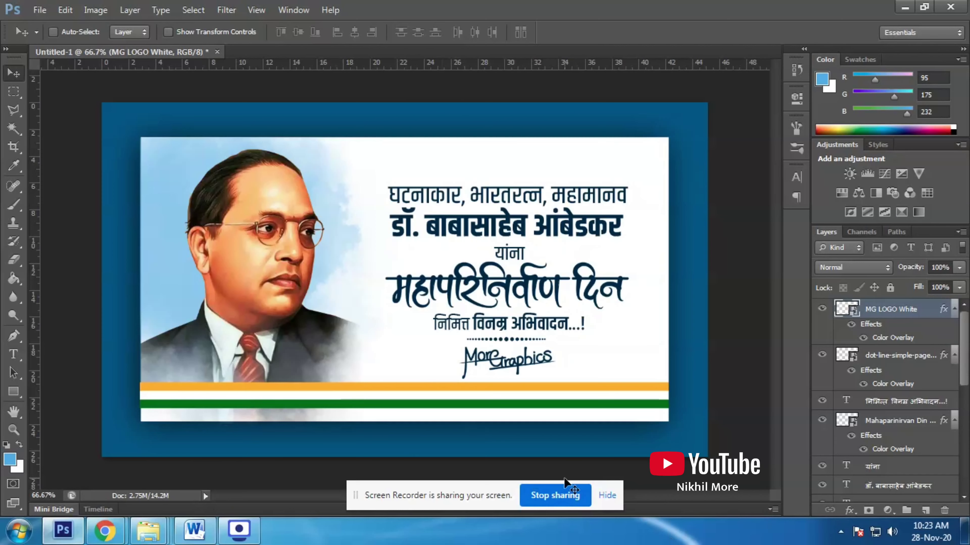
- Draw a rectangle shape of about 171 by 42 px at the white panel's upper right edge, above the headline
key("ctrl+minus")
left_click(13, 430)
left_click(404, 363)
left_click(406, 364)
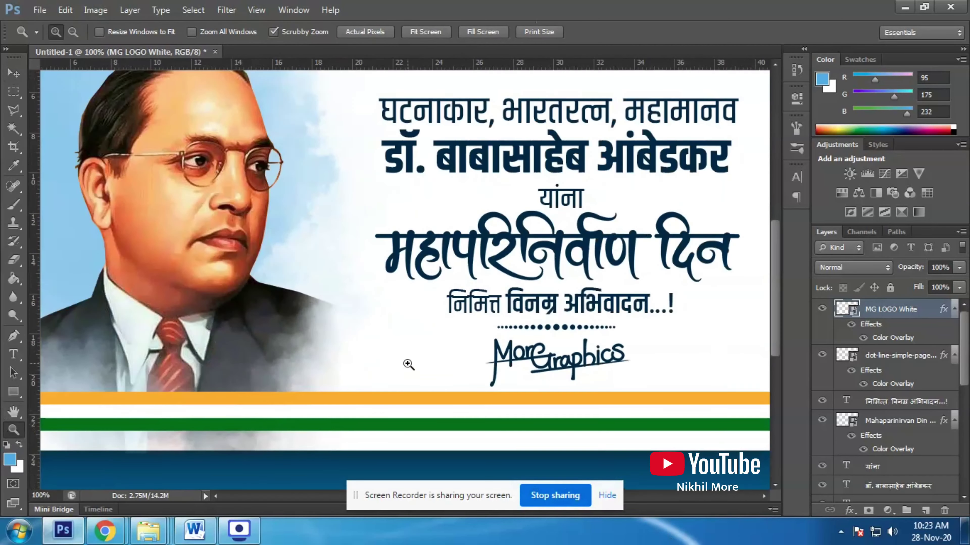
left_click_drag(515, 306, 493, 305)
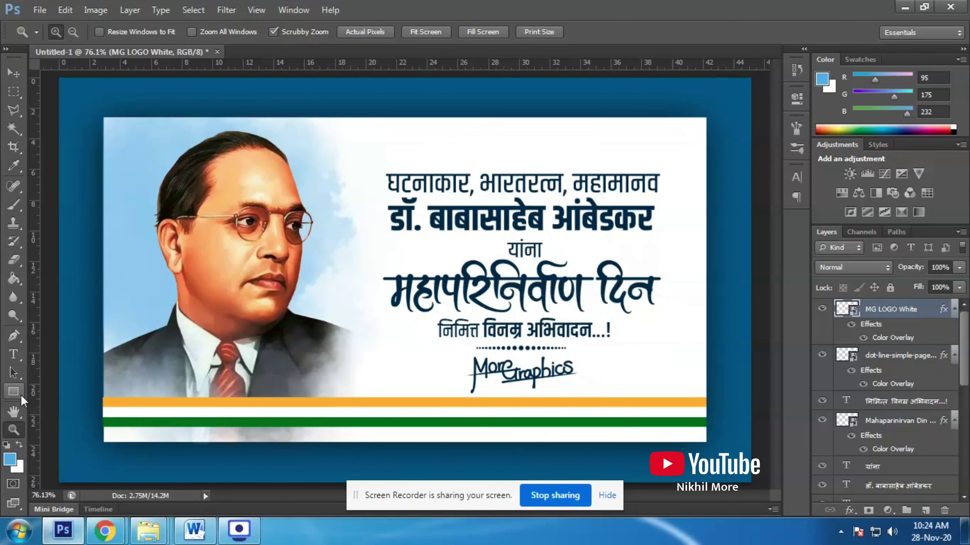
left_click(14, 391)
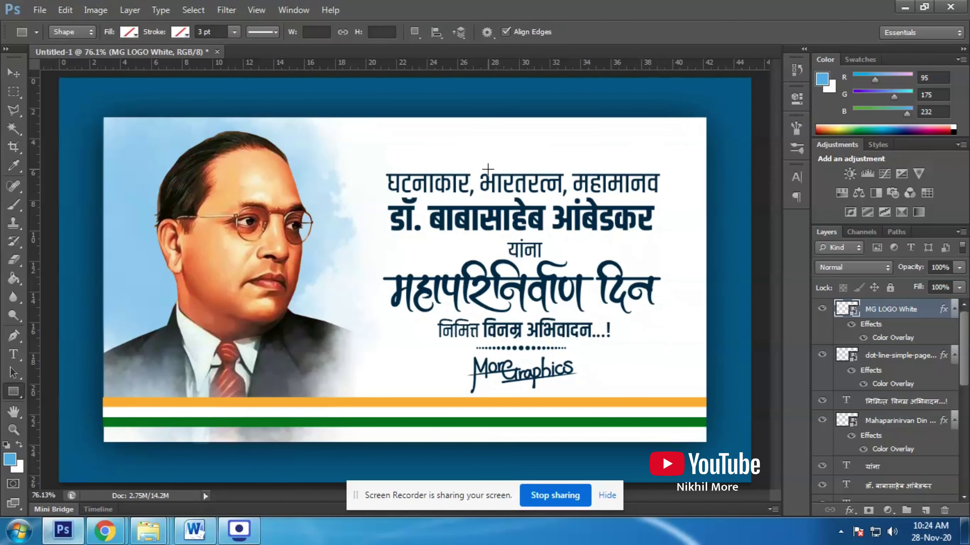
left_click_drag(613, 134, 705, 155)
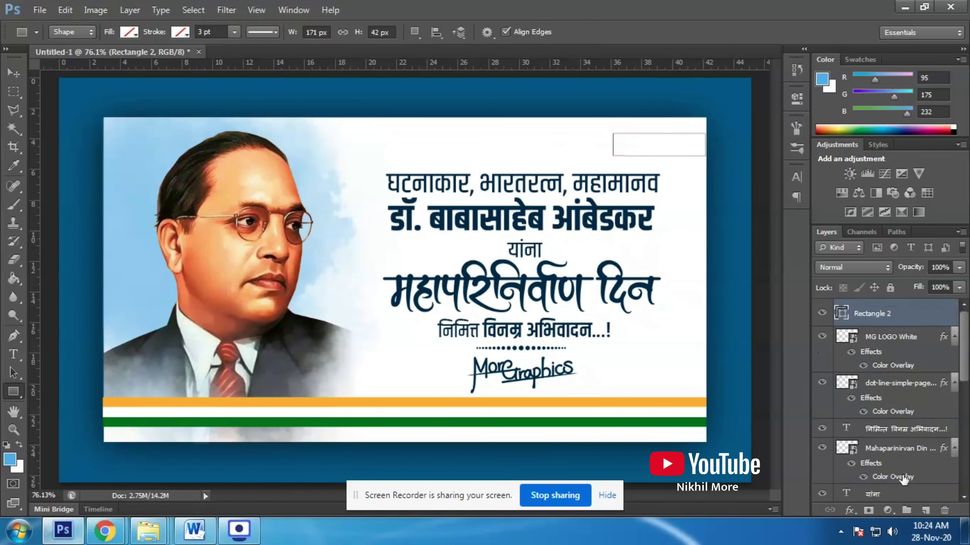
- Give the new rectangle a Color Overlay in the border's blue (1a5987), sampled from the banner
left_click(849, 510)
left_click(888, 439)
left_click(767, 134)
left_click(462, 85)
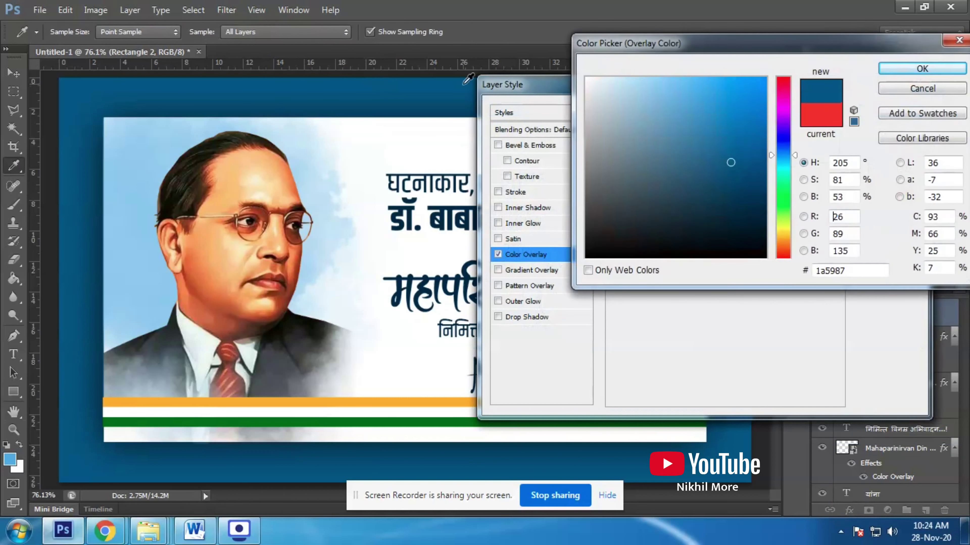
left_click(918, 68)
left_click(888, 111)
left_click(888, 113)
- Show the transform controls and nudge the blue rectangle slightly up, closer to the white panel's top edge
left_click(13, 72)
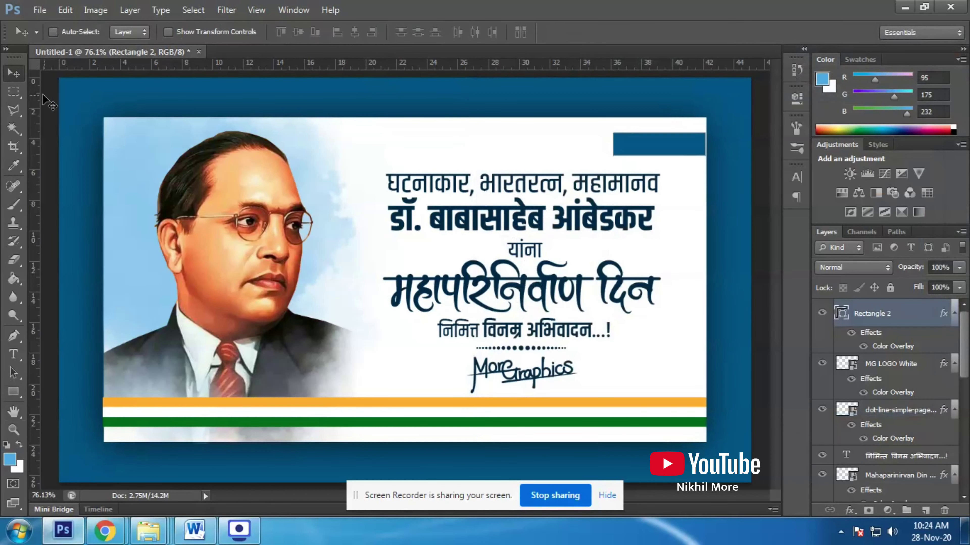
left_click(186, 32)
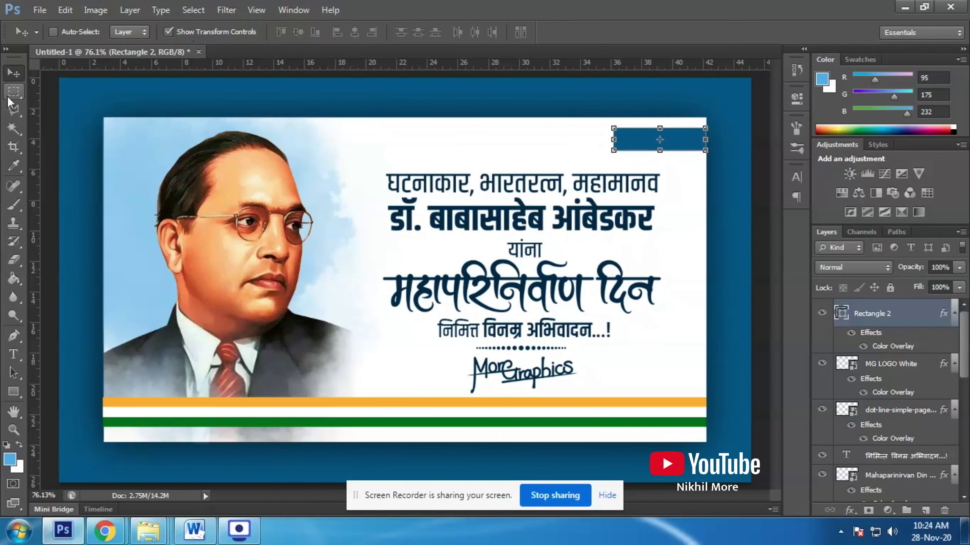
key("Left")
key("Left")
key("Left")
key("Up")
key("Up")
key("Up")
key("Up")
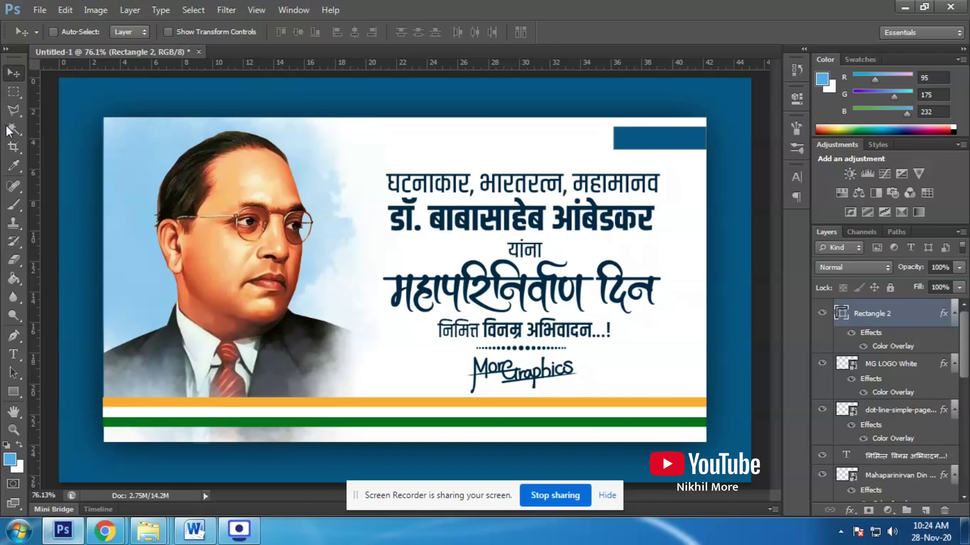
- Nudge the blue rectangle sideways until it sits flush with the white panel's right edge
left_click(14, 91)
left_click(885, 362)
key("v")
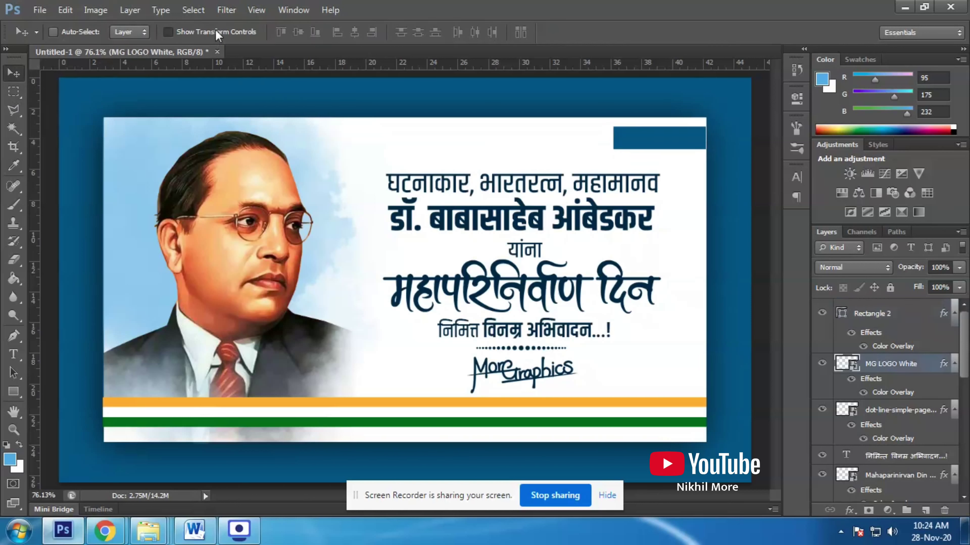
left_click(168, 32)
left_click(882, 312)
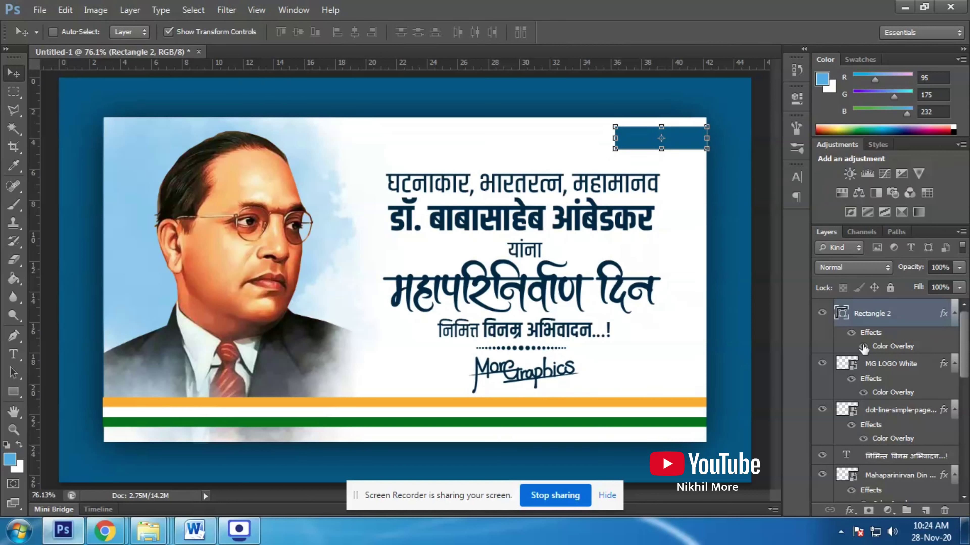
left_click(13, 92)
- Add the text "6 डिसेंबर" in the blank area above the headline, in Khand Semibold and white
left_click(857, 368)
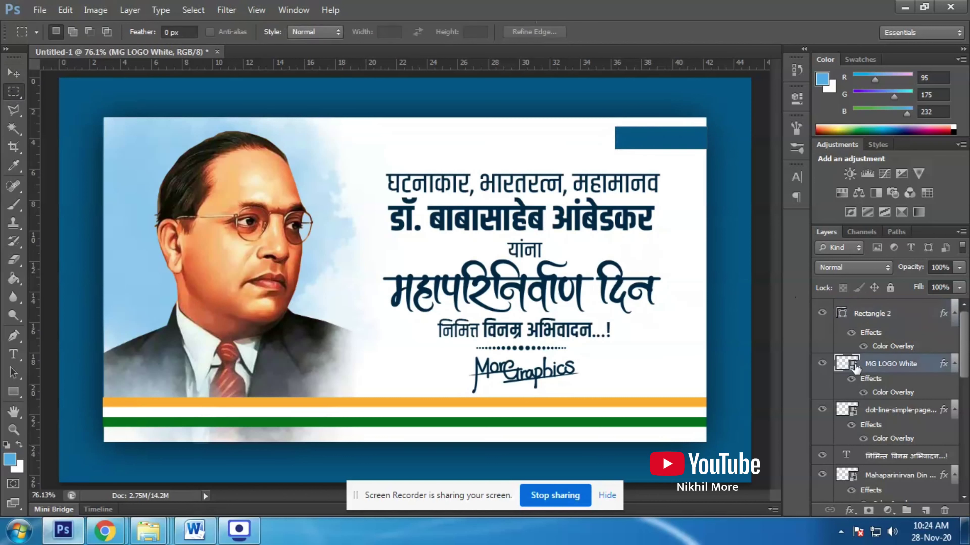
left_click(13, 354)
left_click(417, 149)
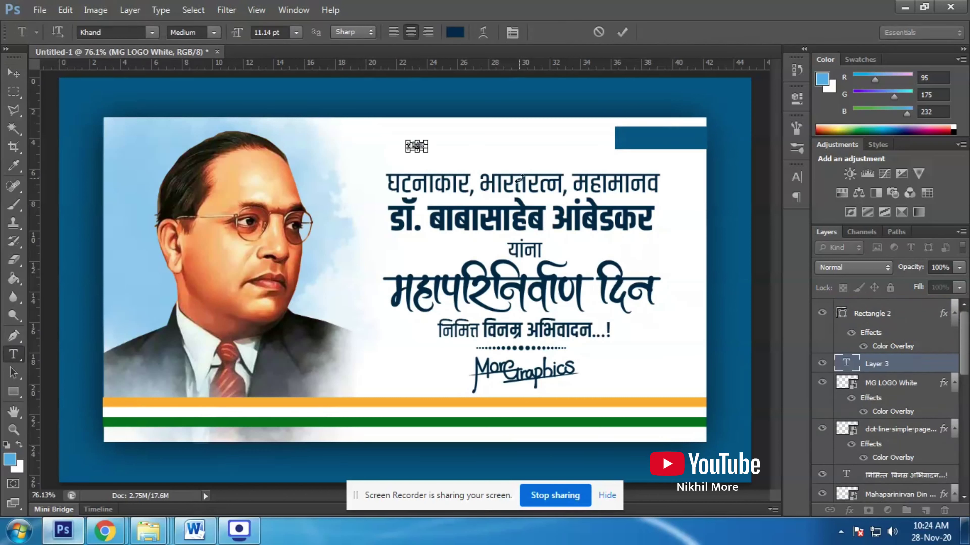
type("Khand")
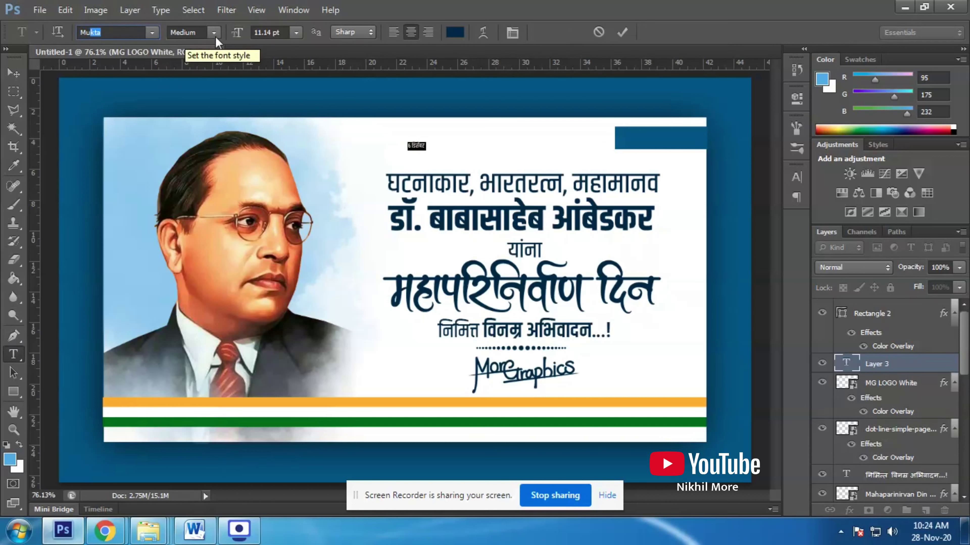
left_click(214, 33)
left_click(193, 75)
left_click(454, 34)
left_click(586, 79)
left_click(920, 67)
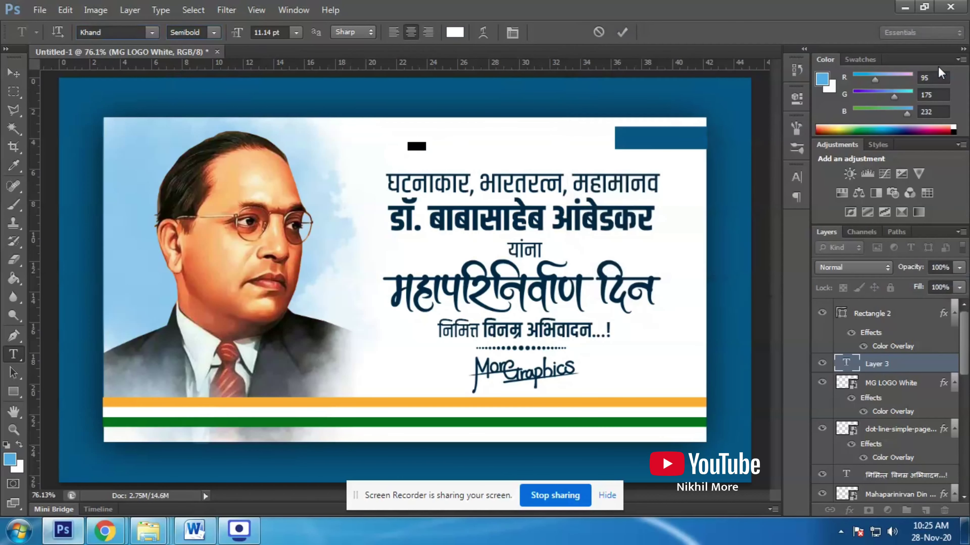
- Move the date text onto the blue rectangle, scaled up, with its layer above Rectangle 2
left_click(13, 73)
left_click_drag(427, 152, 673, 137)
key("Return")
left_click_drag(890, 365, 875, 305)
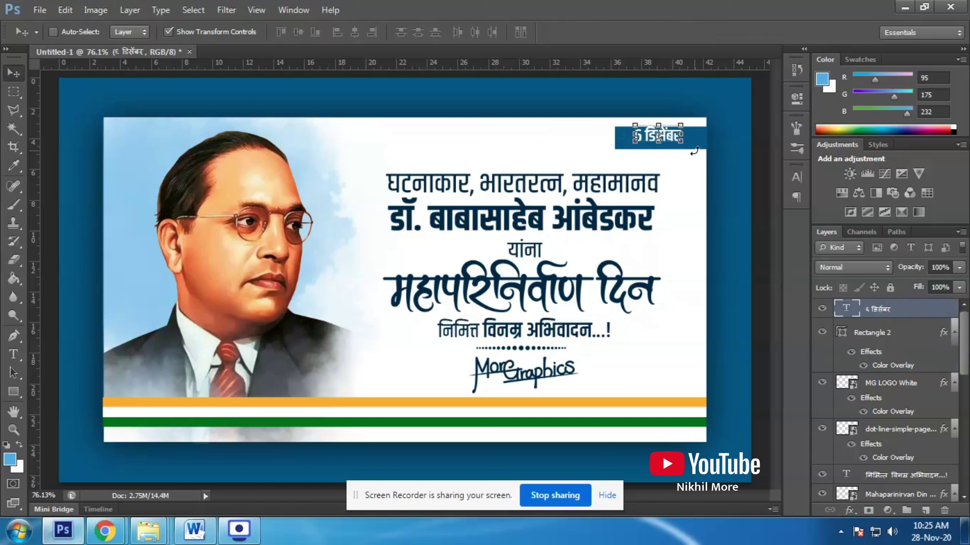
- Enlarge the date text to about 107% and align it near the blue rectangle's right end
key("ctrl+t")
left_click_drag(683, 144, 698, 152)
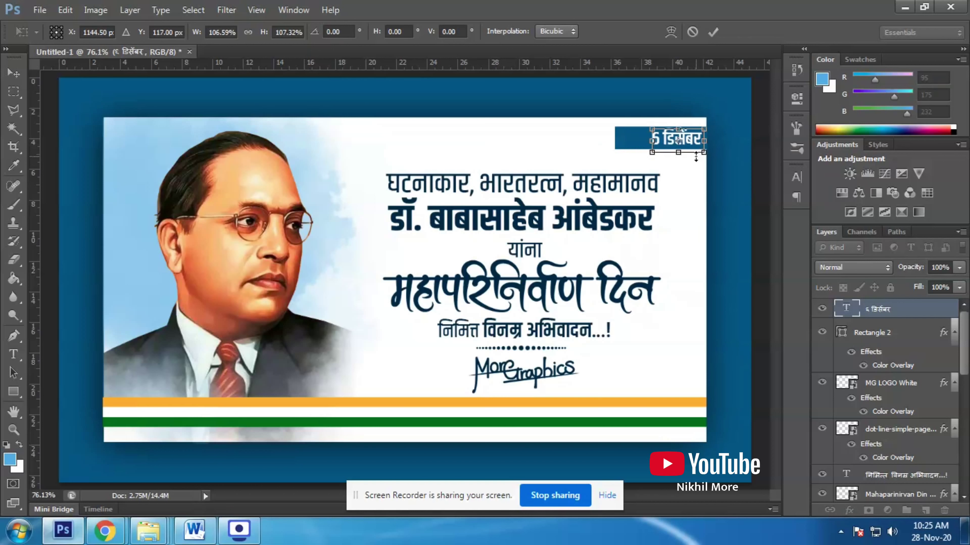
key("Return")
- Narrow the blue rectangle from its left side to fit the date text, keeping it flush with the panel's right edge
left_click(859, 325)
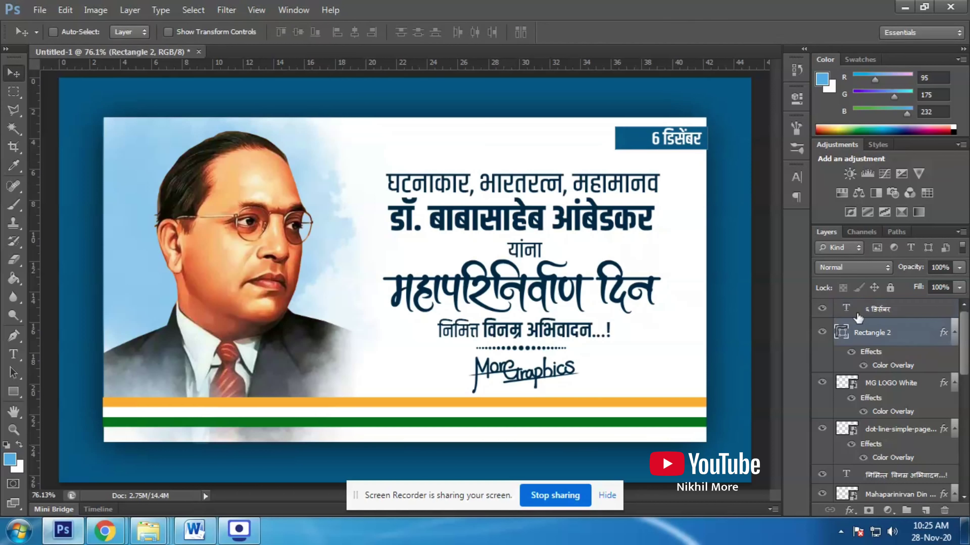
key("ctrl+t")
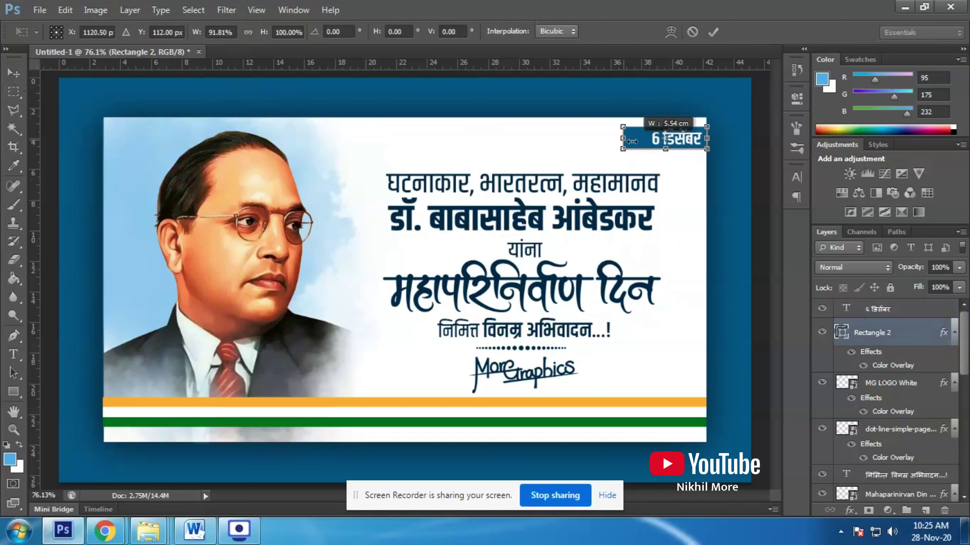
left_click_drag(615, 141, 645, 145)
key("Return")
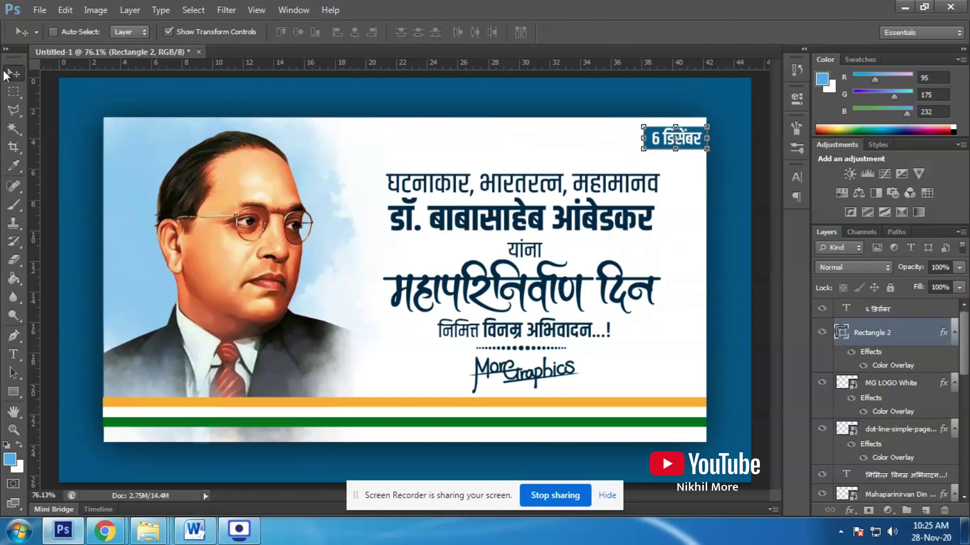
key("m")
key("l")
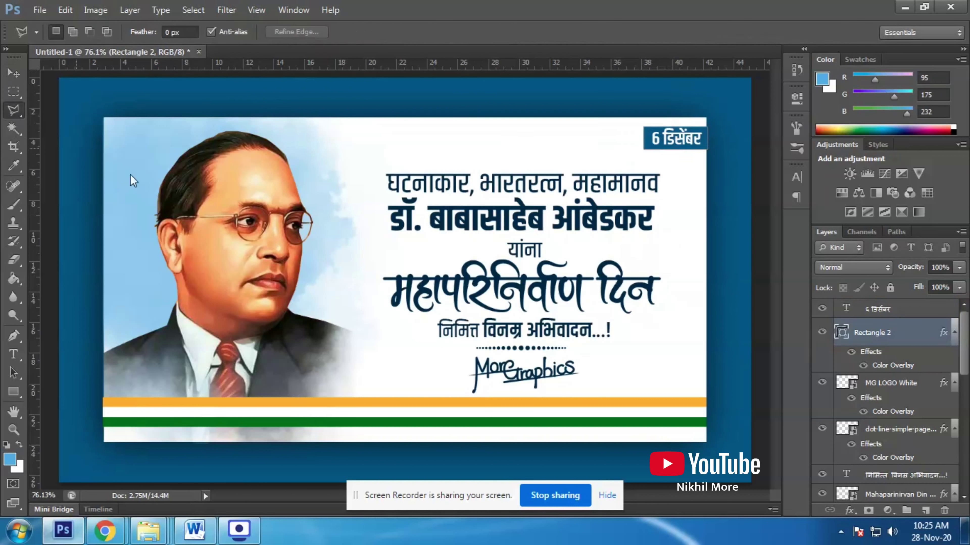
left_click(891, 383)
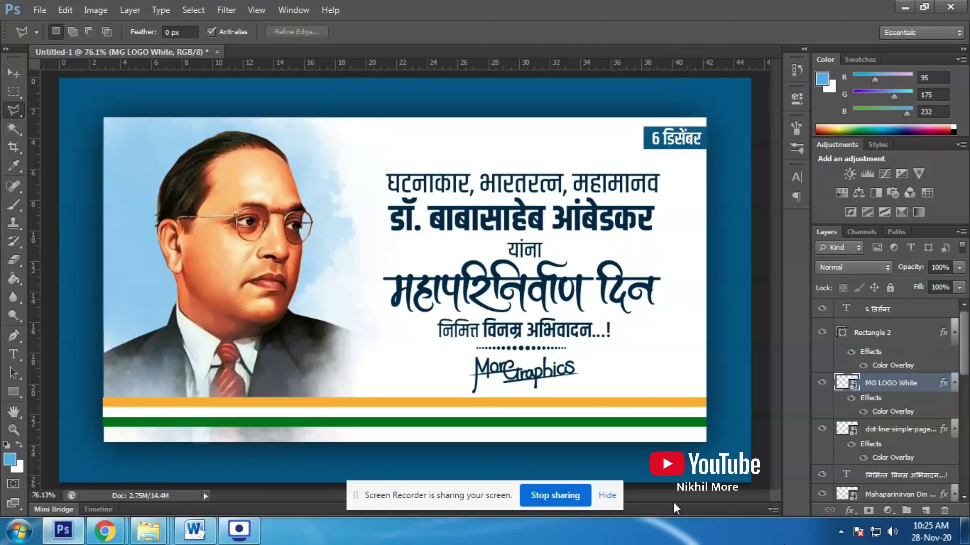
- Open the Save As dialog for the finished banner
left_click(40, 11)
left_click(257, 7)
left_click(40, 11)
left_click(61, 196)
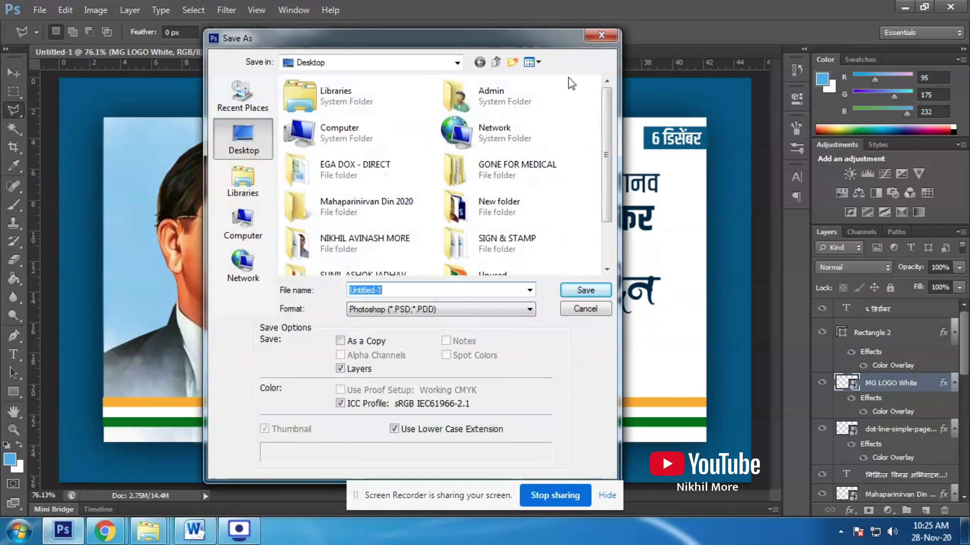